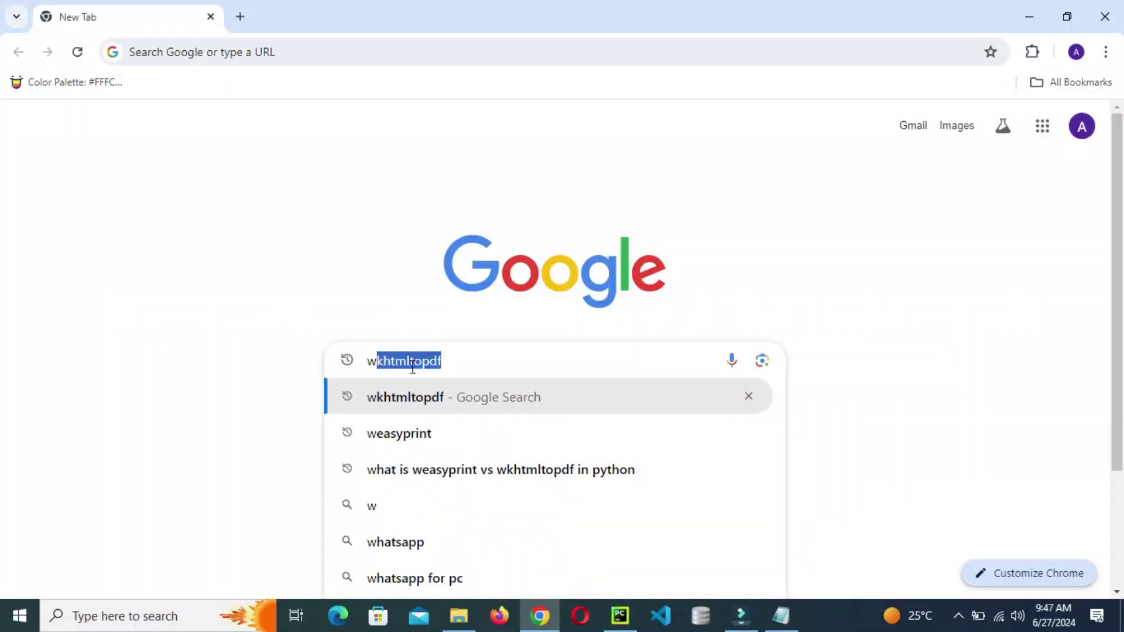
Step: Search Google for wkhtmltopdf
key("Return")
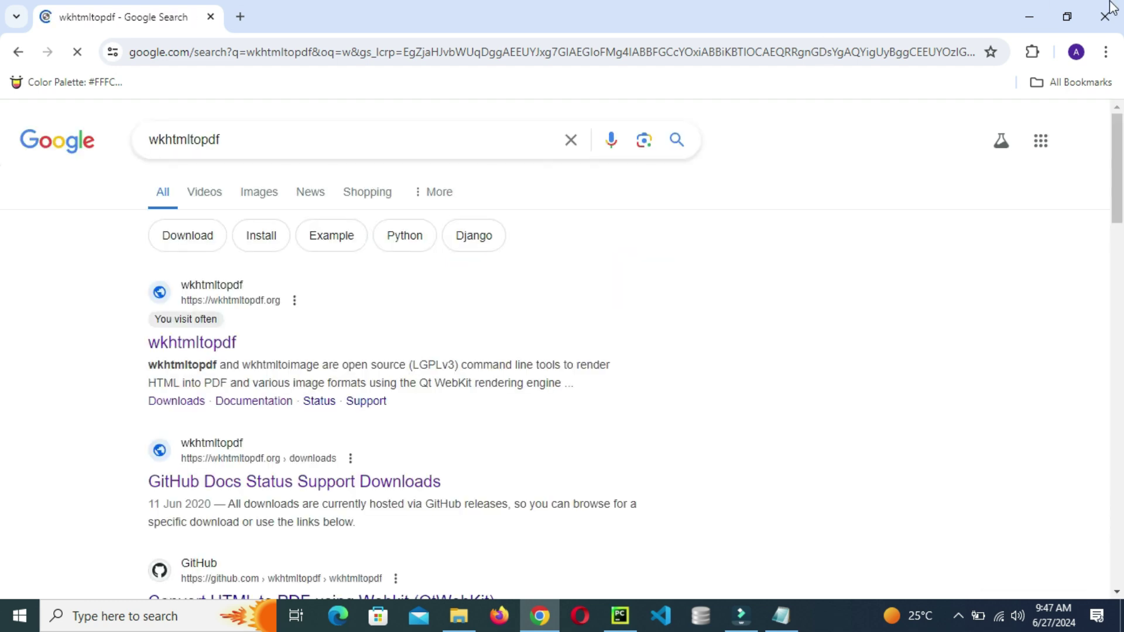
Step: Download the Windows 64-bit 7z archive of wkhtmltopdf 0.12.6 from wkhtmltopdf.org
left_click(214, 350)
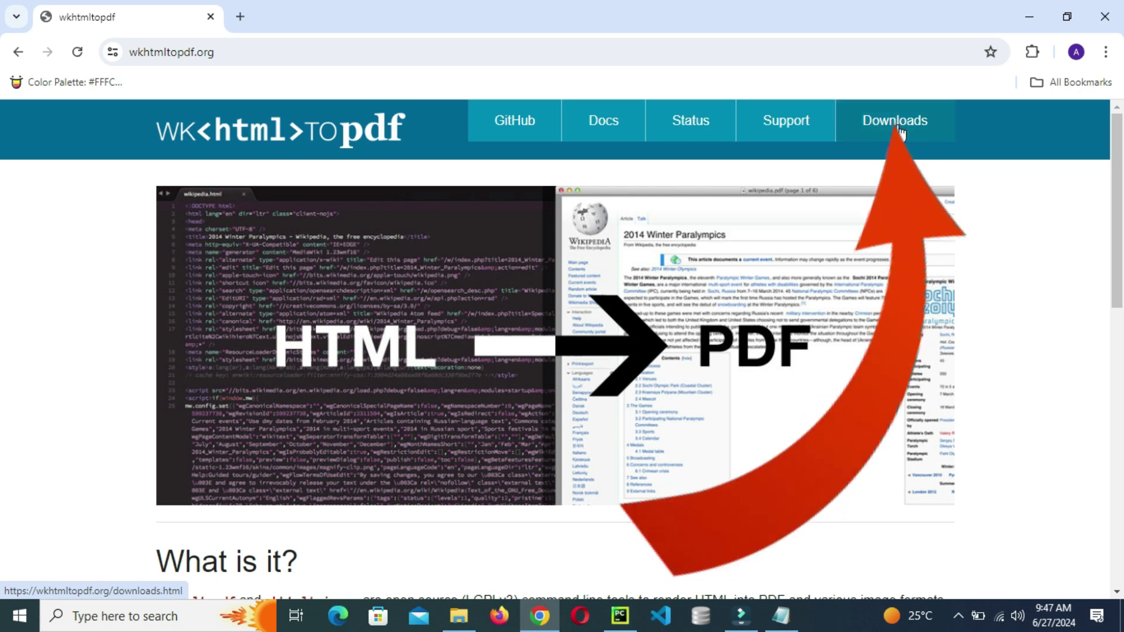
left_click(896, 124)
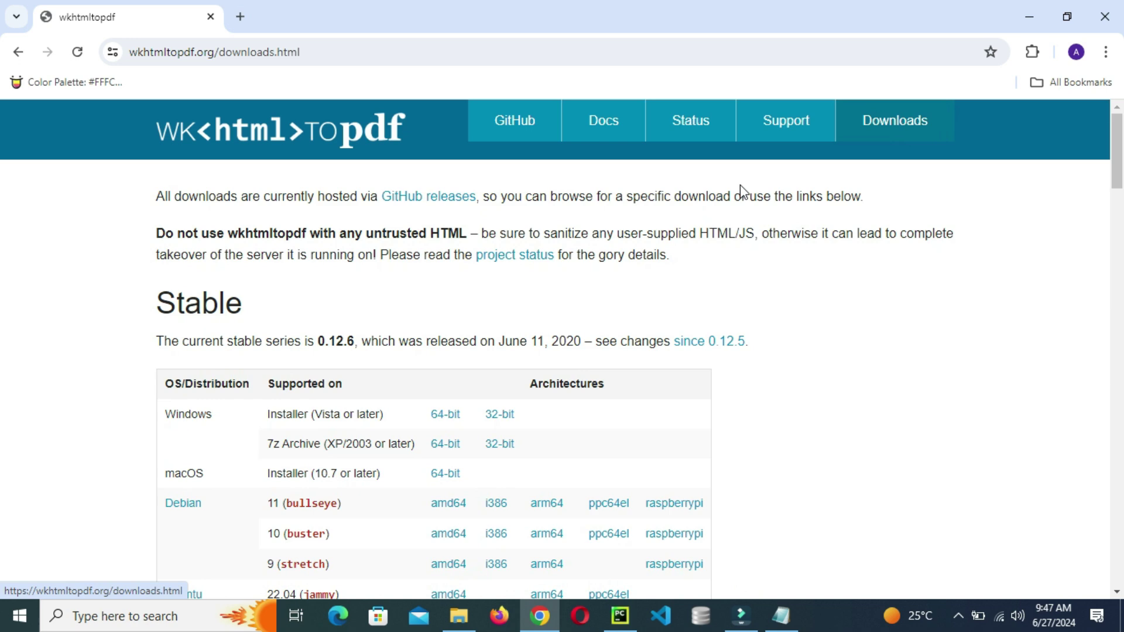
scroll(398, 304, "down", 1)
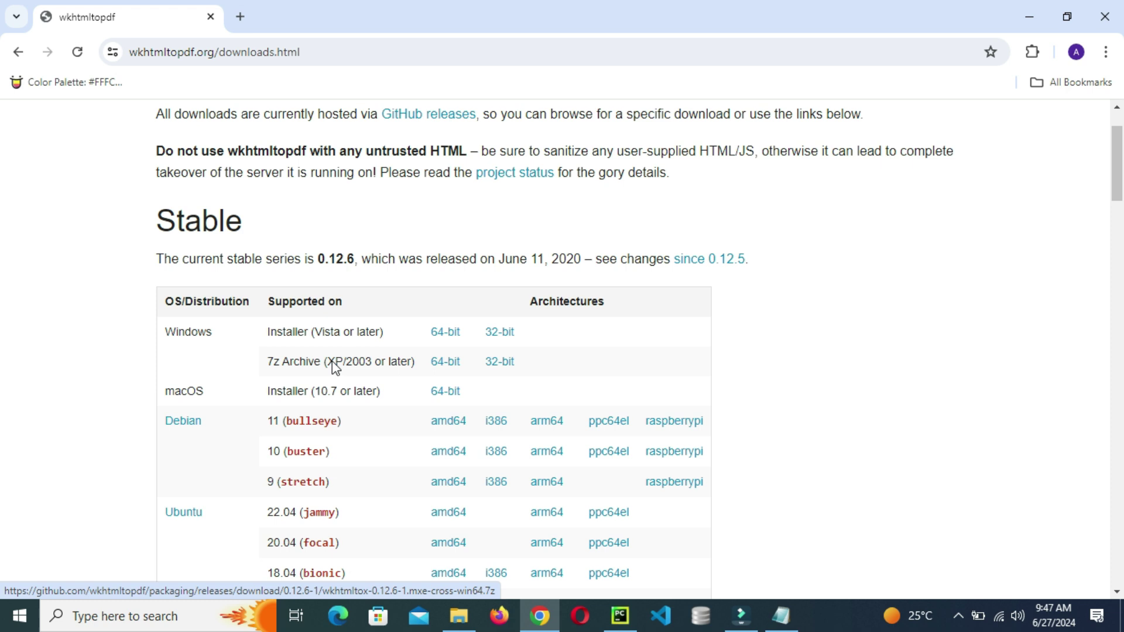
left_click(455, 368)
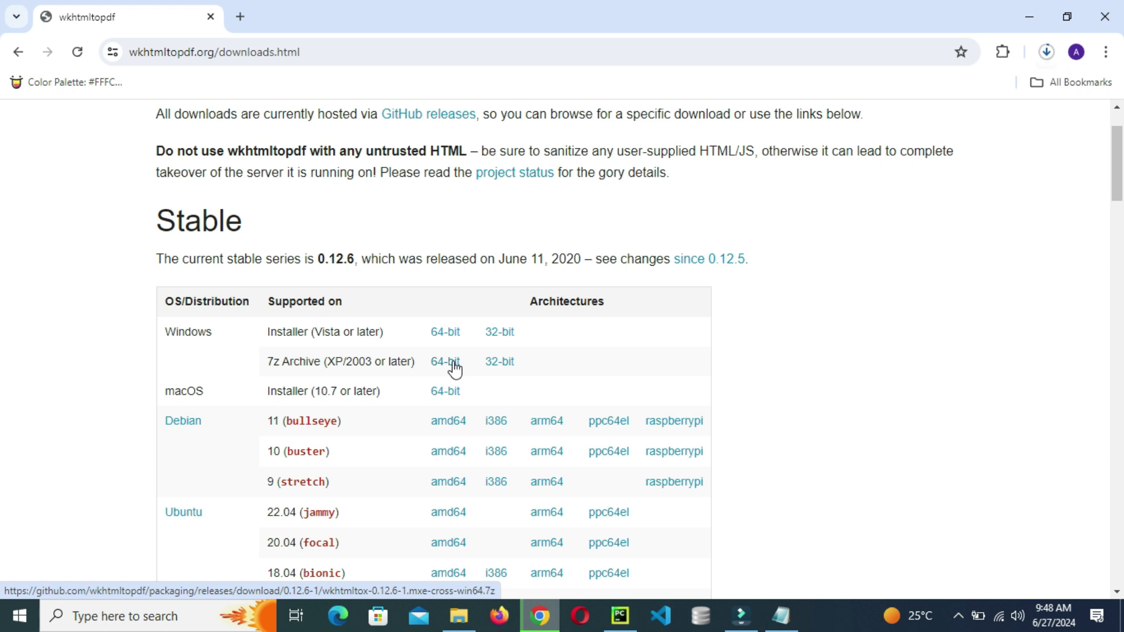
Step: Open the downloaded wkhtmltox-0.12.6-1 win64 archive in WinRAR and select its wkhtmltox folder
left_click(1047, 59)
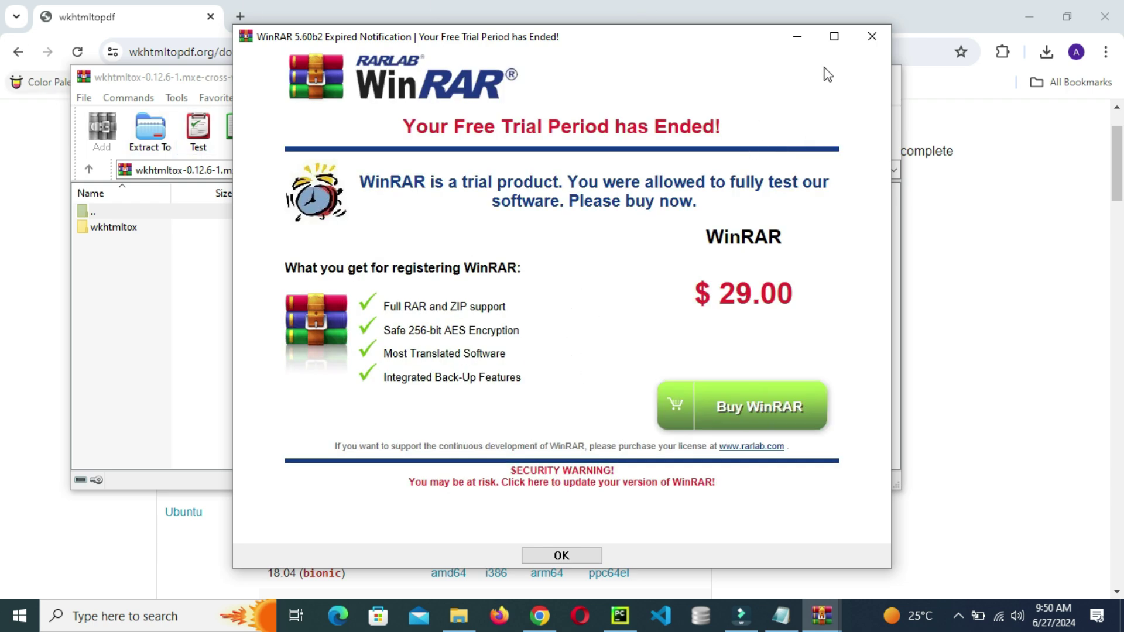
left_click(872, 37)
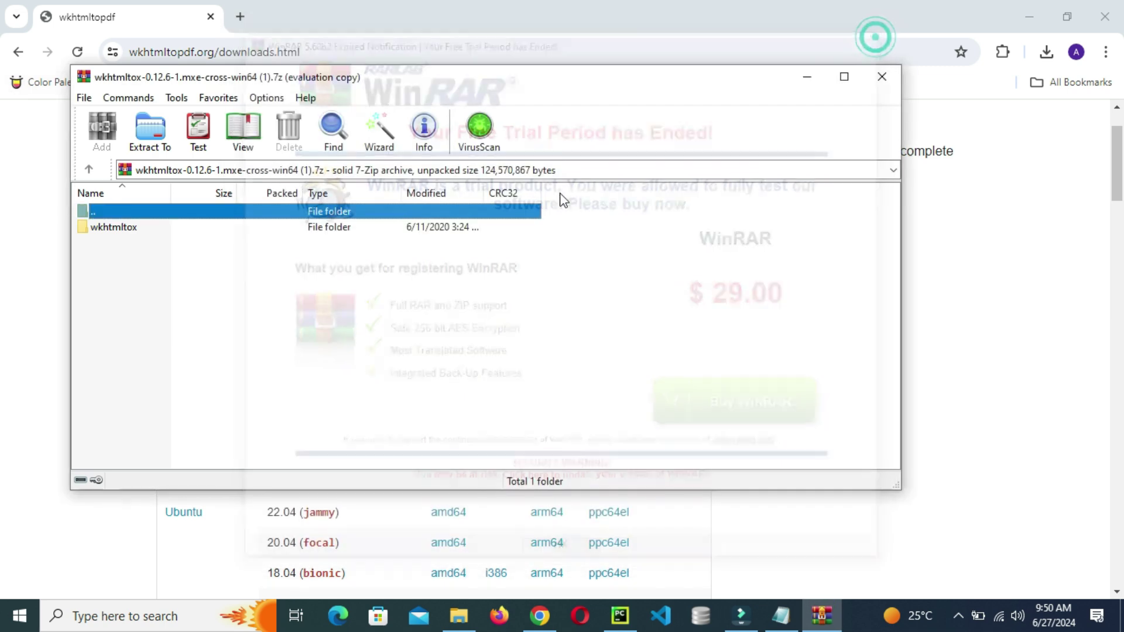
left_click(113, 232)
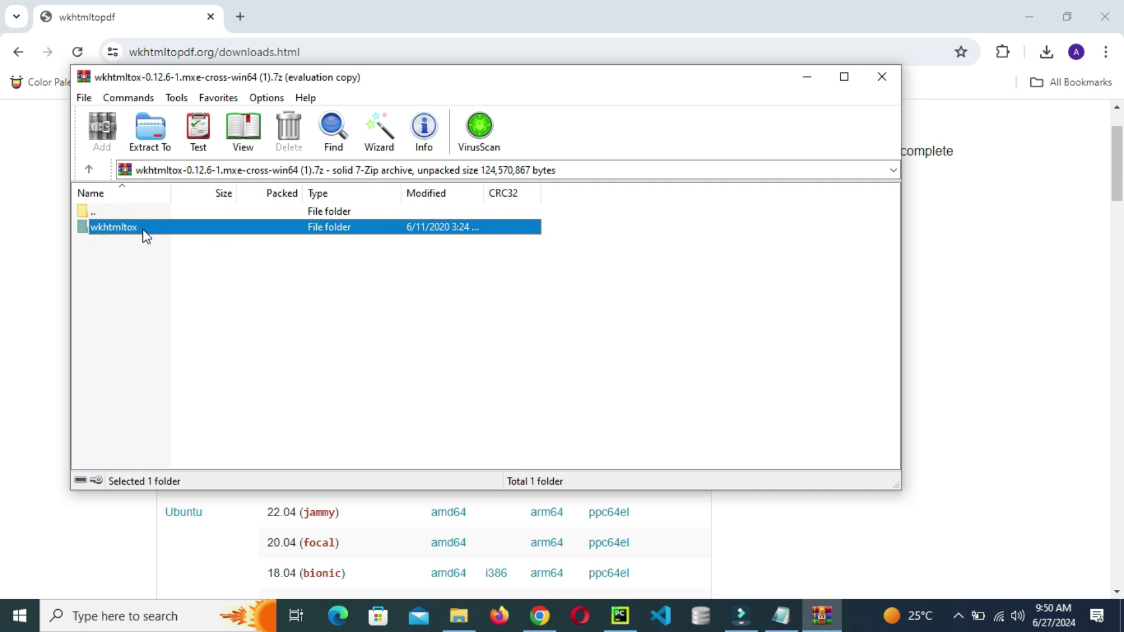
Step: Extract the wkhtmltox folder to C:\ using WinRAR's Extract To
left_click(149, 144)
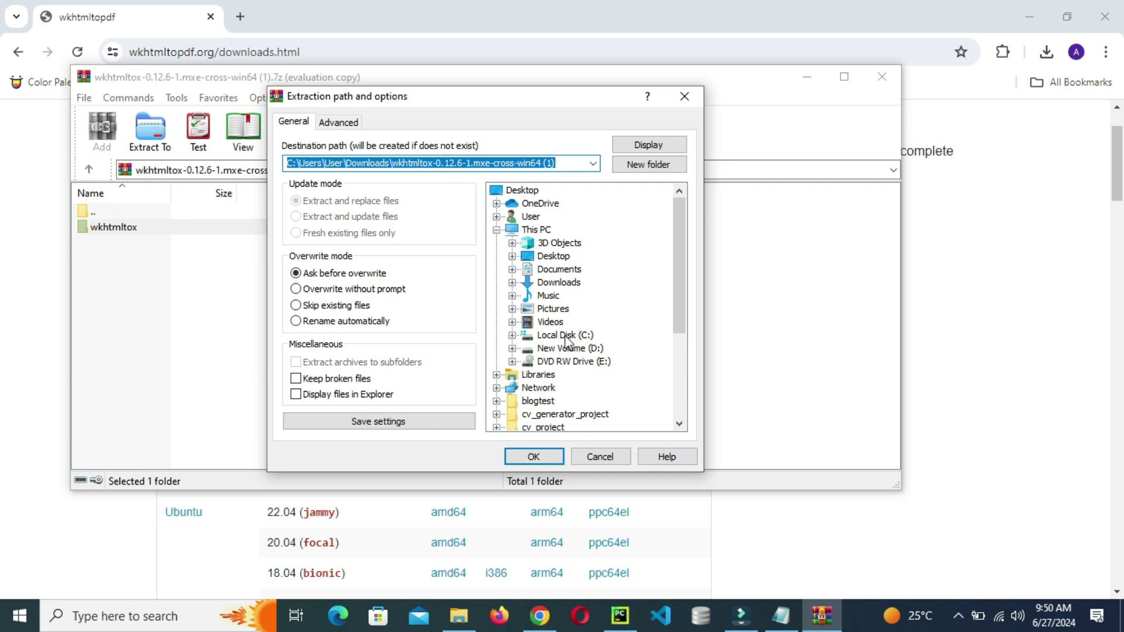
left_click(582, 336)
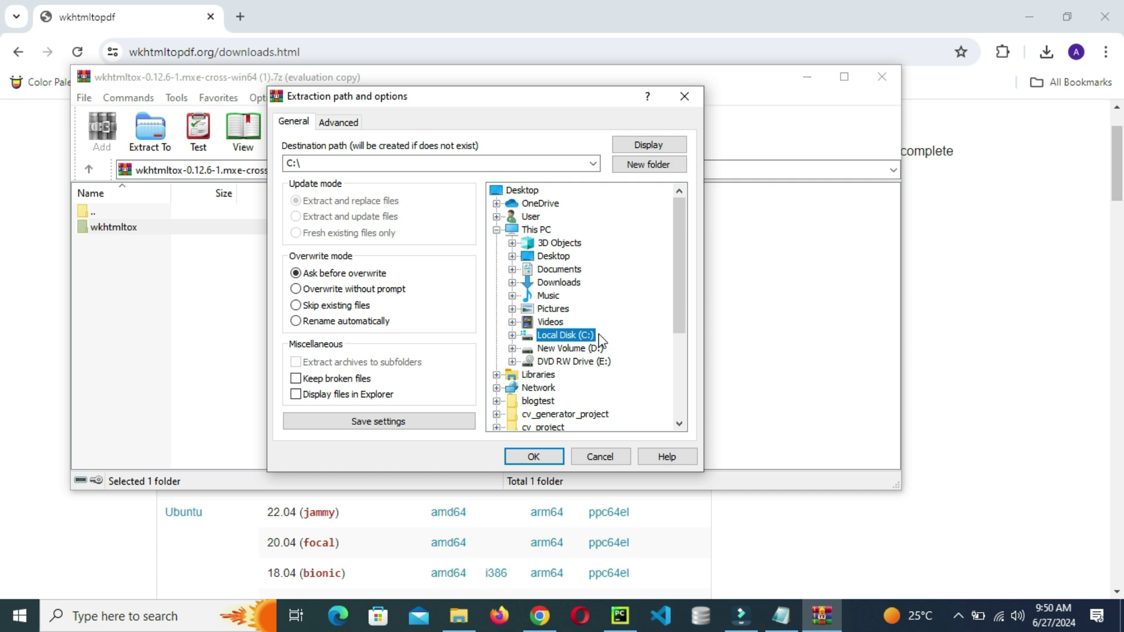
left_click(537, 460)
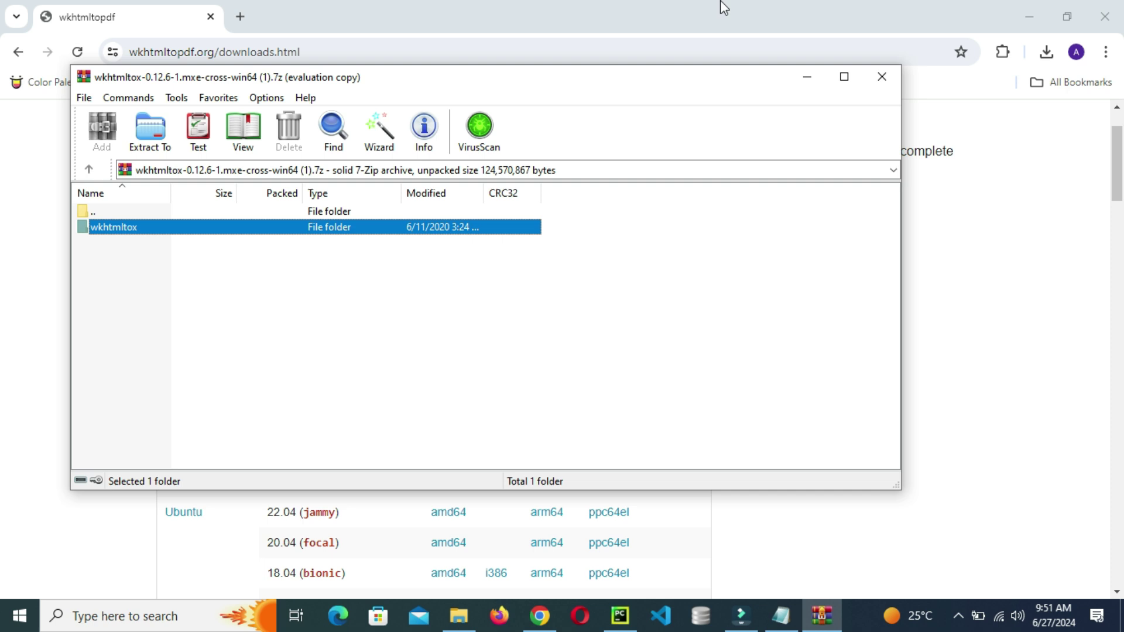
Step: Browse in File Explorer to the C:\wkhtmltox\bin folder
left_click(458, 616)
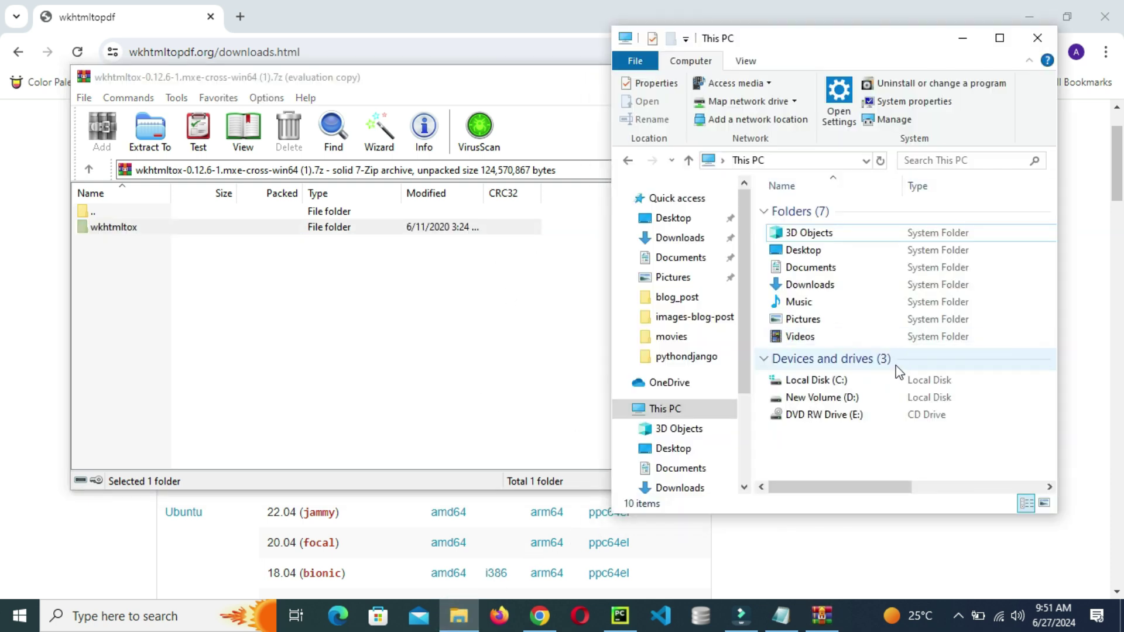
left_click(835, 380)
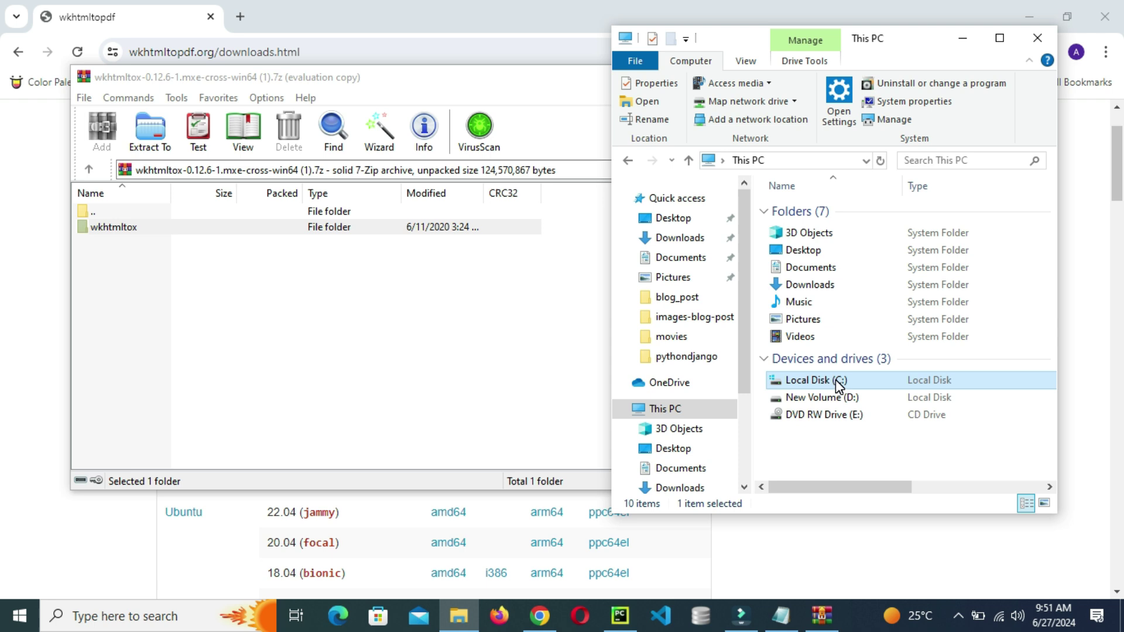
left_click(835, 380)
double_click(835, 379)
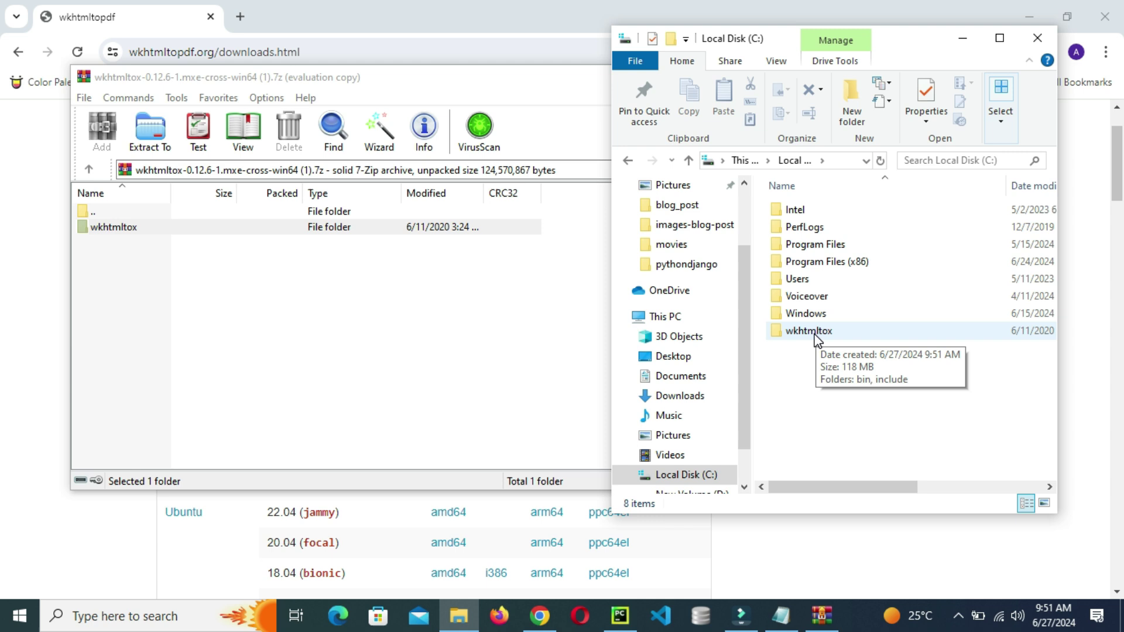
left_click(829, 330)
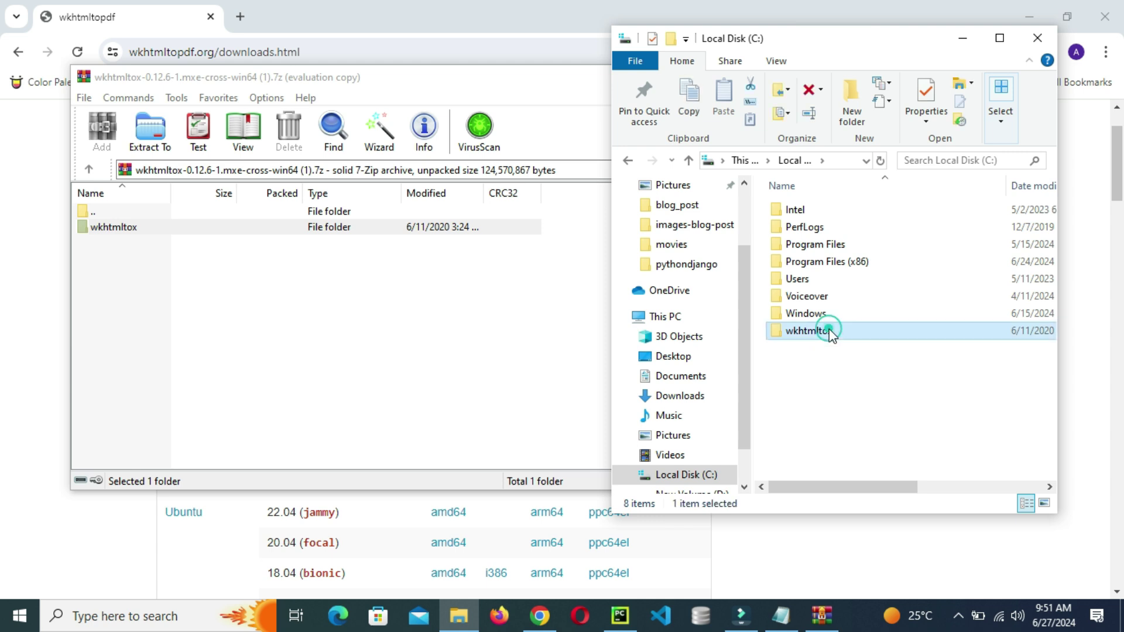
double_click(829, 329)
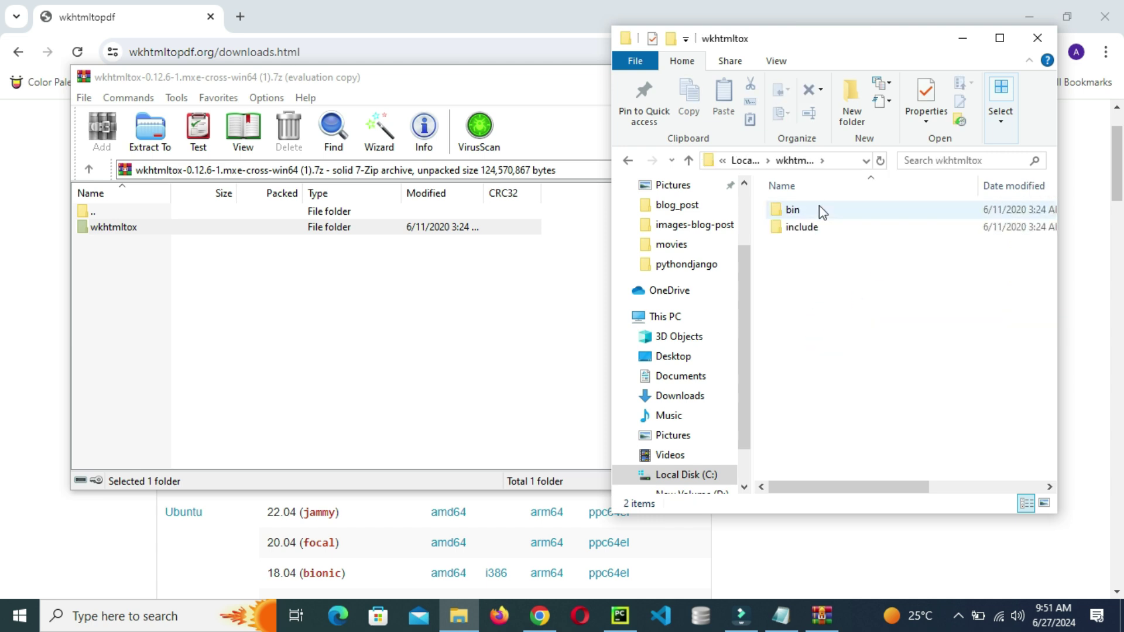
left_click(859, 212)
double_click(858, 210)
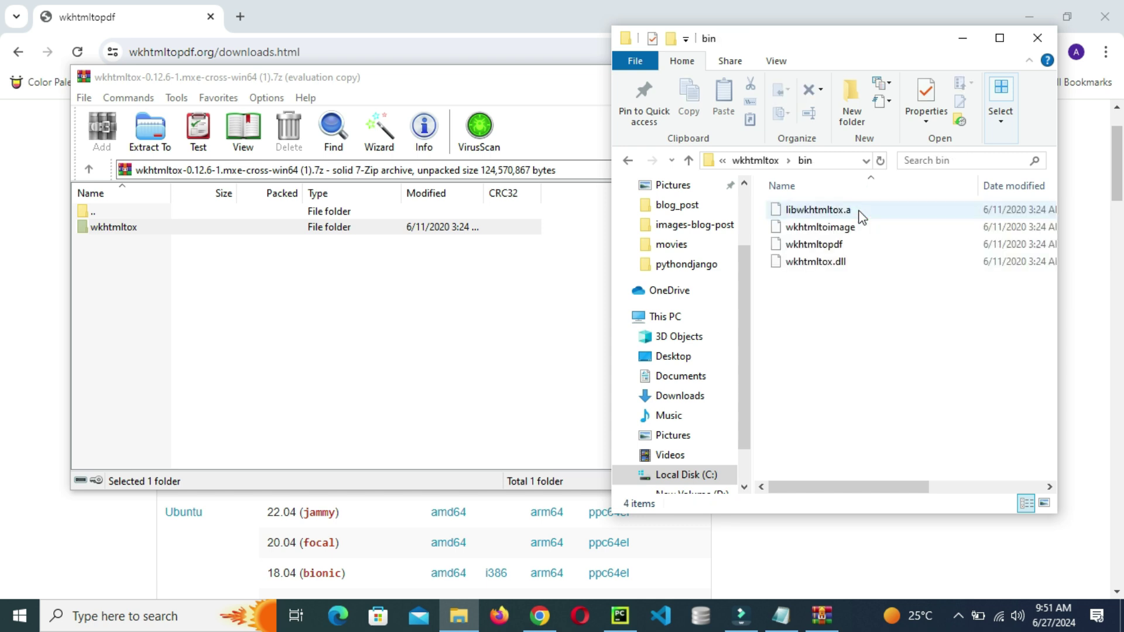
Step: Copy the C:\wkhtmltox\bin path from the Explorer address bar
left_click(841, 164)
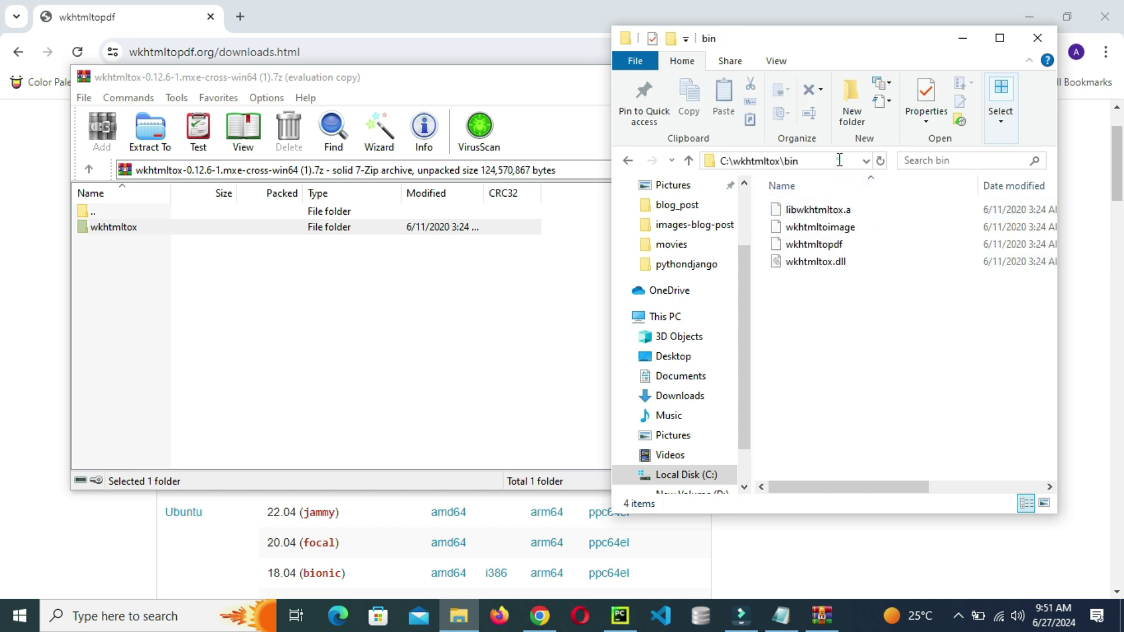
right_click(839, 162)
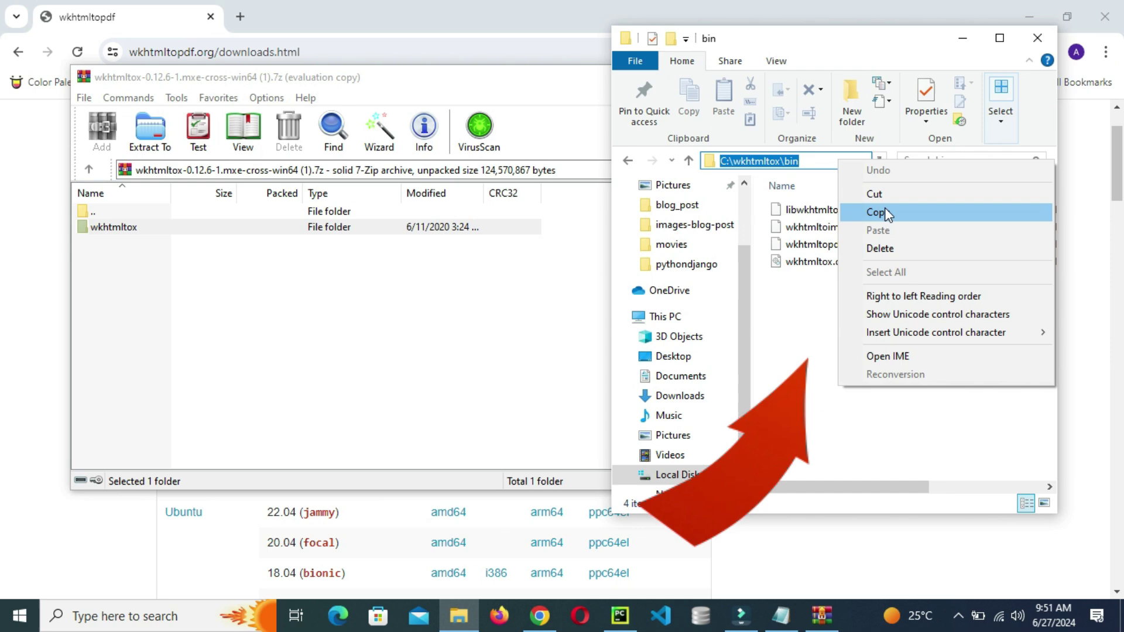
left_click(885, 213)
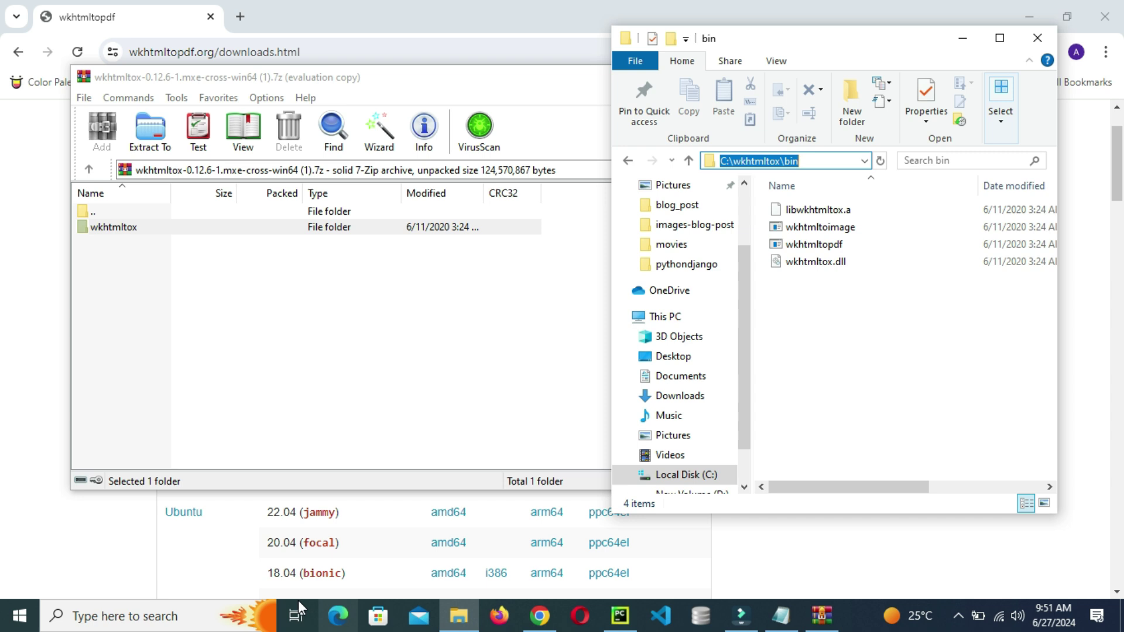
left_click(129, 621)
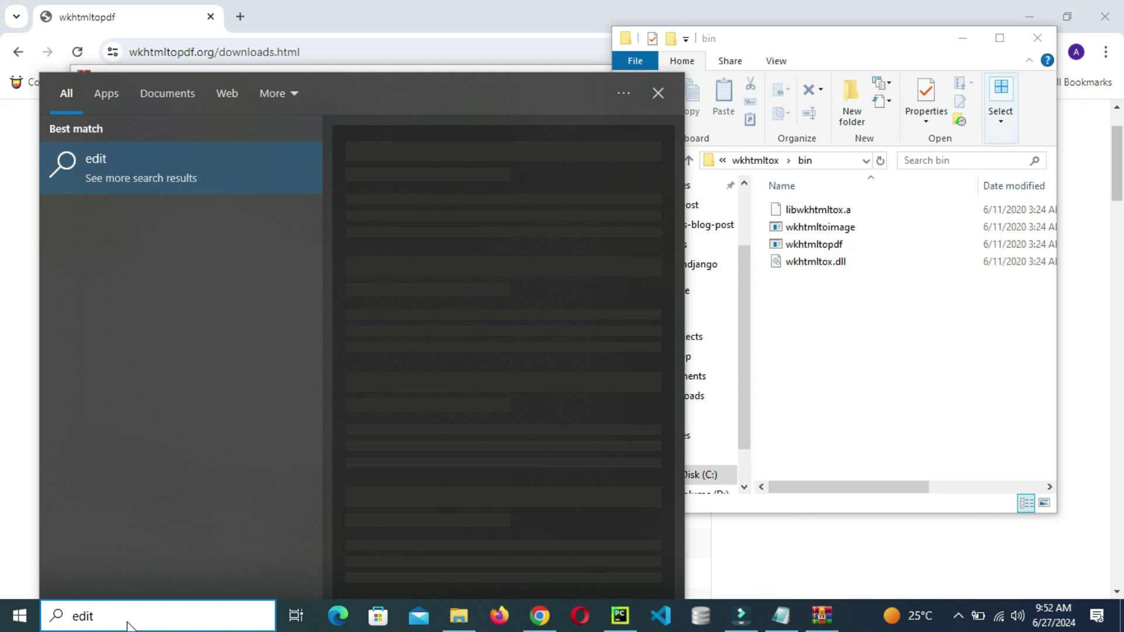
Step: Search 'edit en' and open Edit environment variables for your account
type("env")
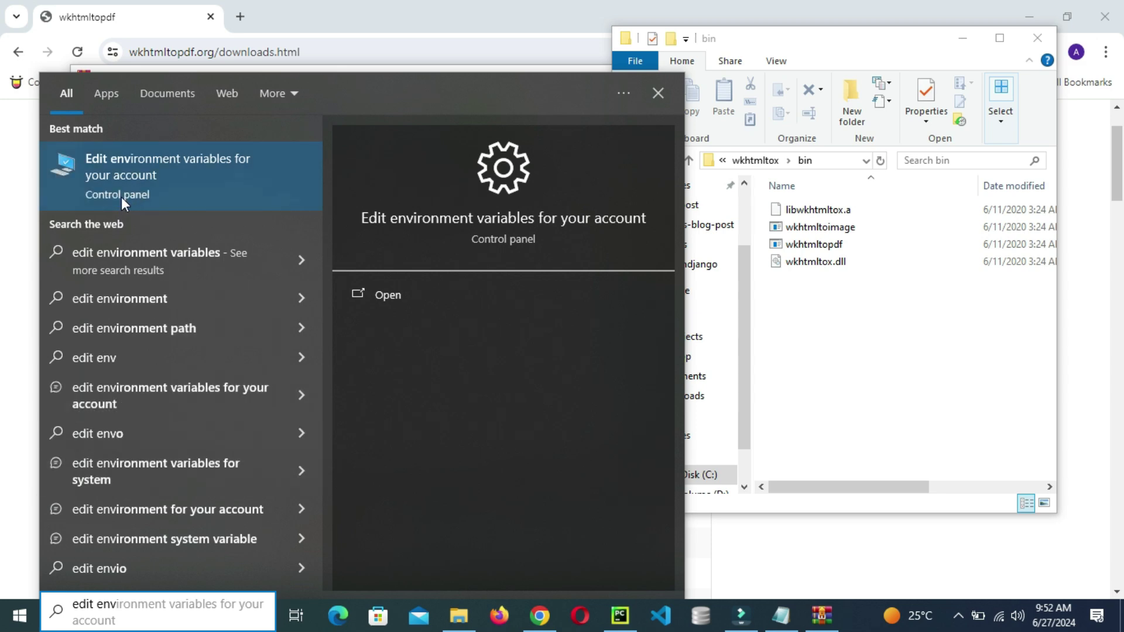
left_click(127, 162)
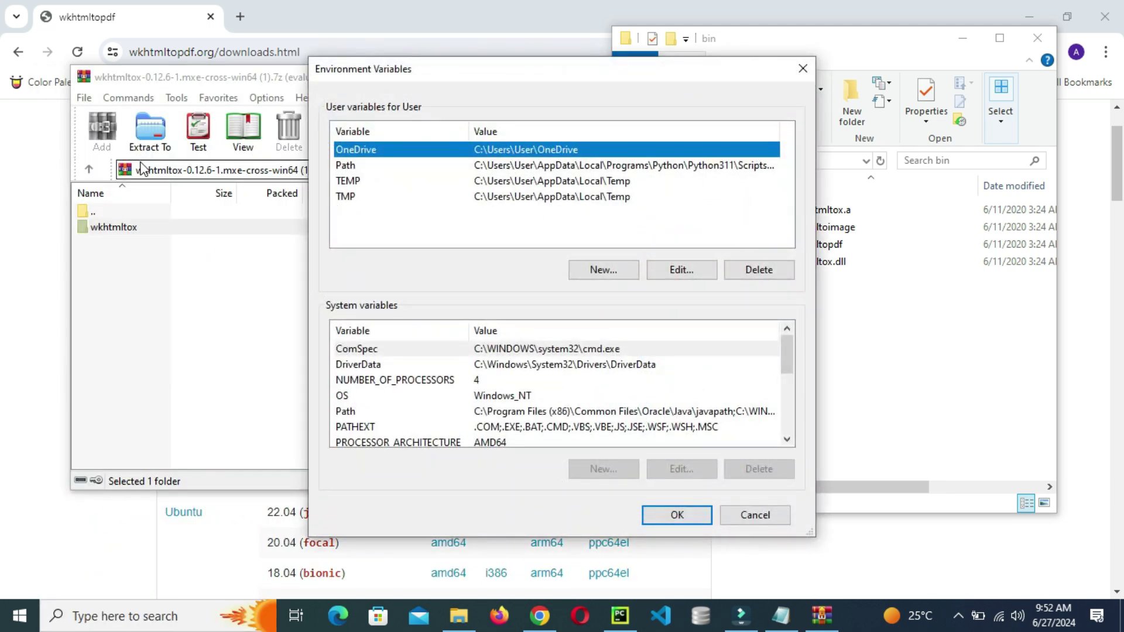
Step: Add C:\wkhtmltox\bin as a new user Path entry, save, and close the bin window
left_click(349, 166)
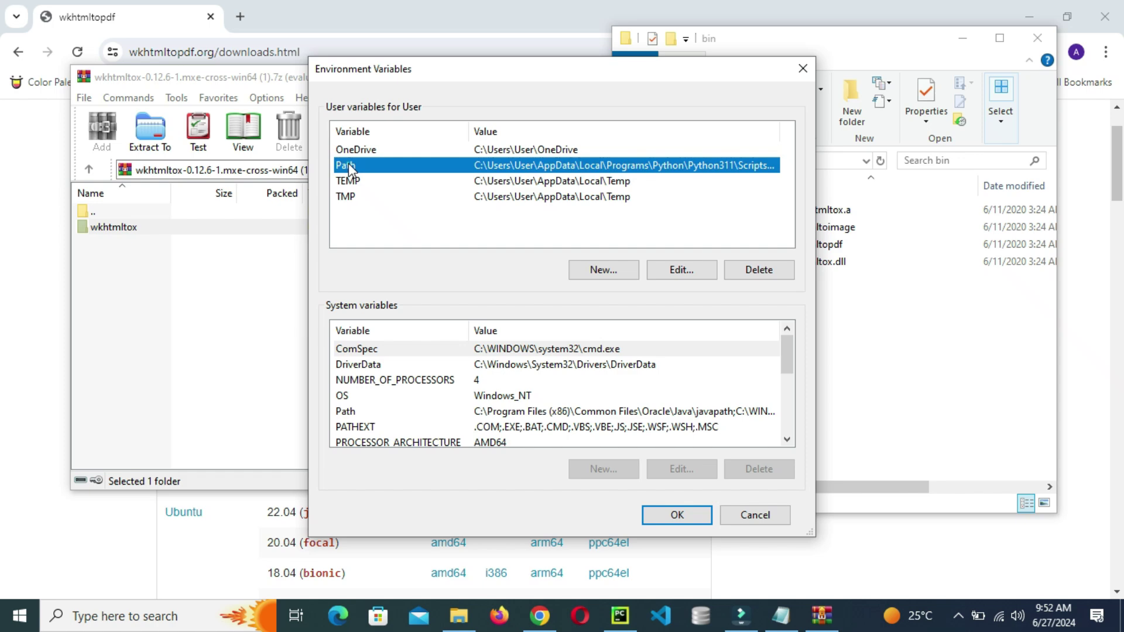
left_click(690, 270)
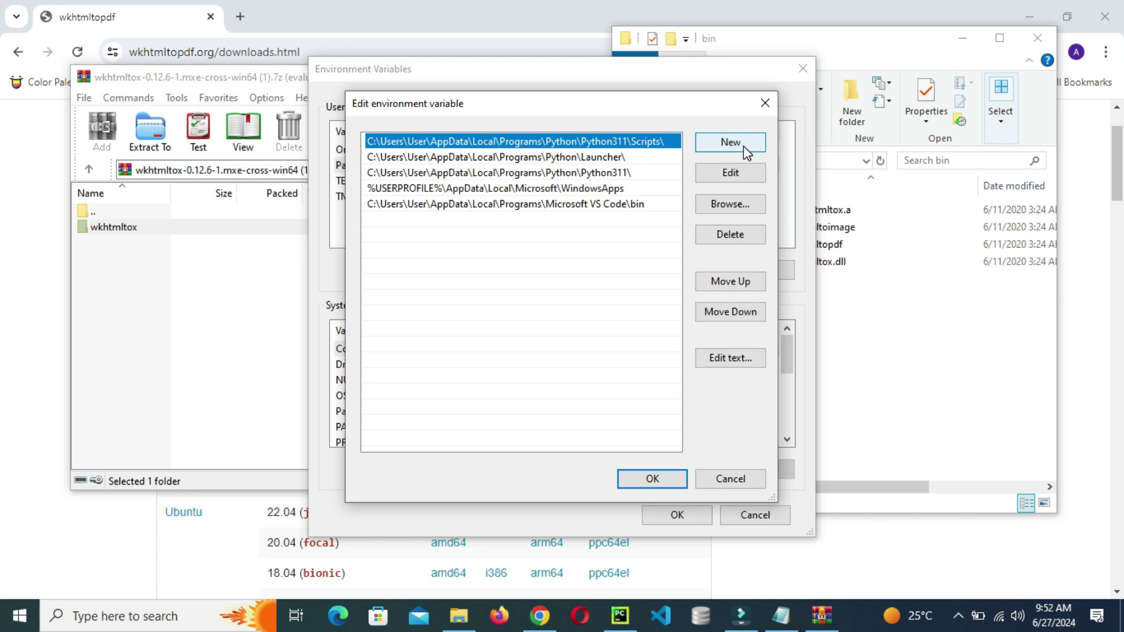
left_click(745, 150)
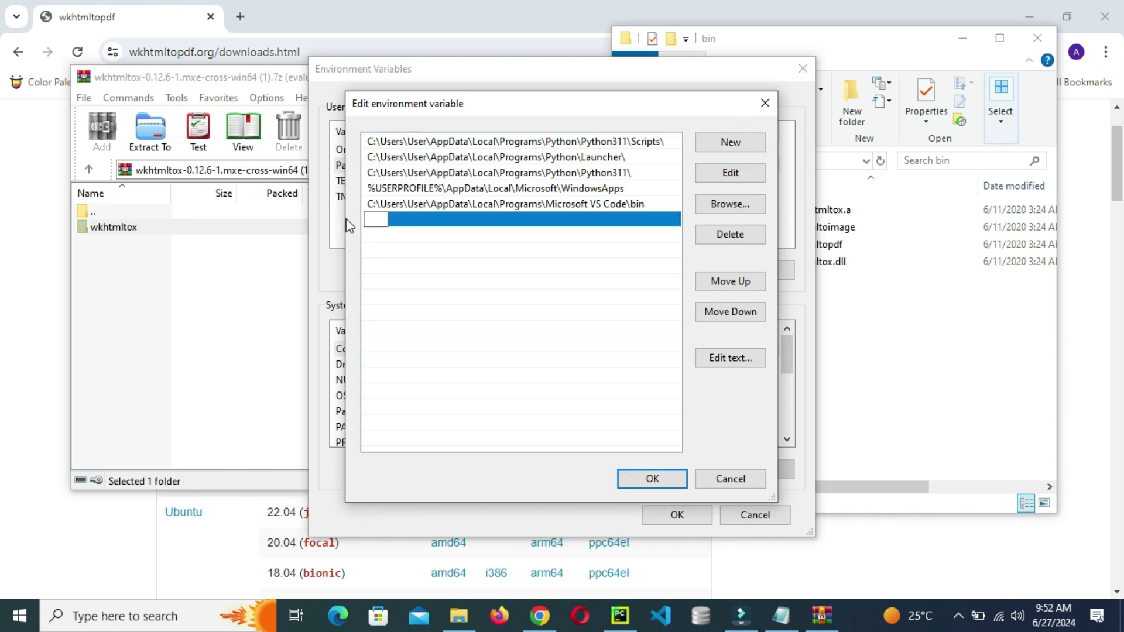
right_click(375, 222)
left_click(436, 289)
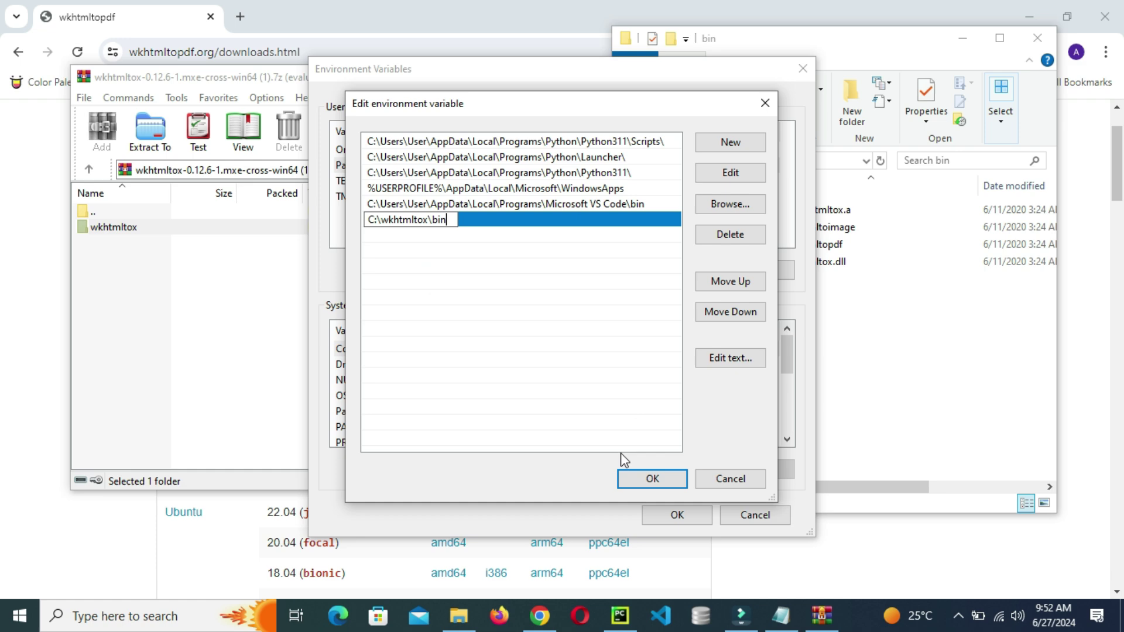
left_click(653, 478)
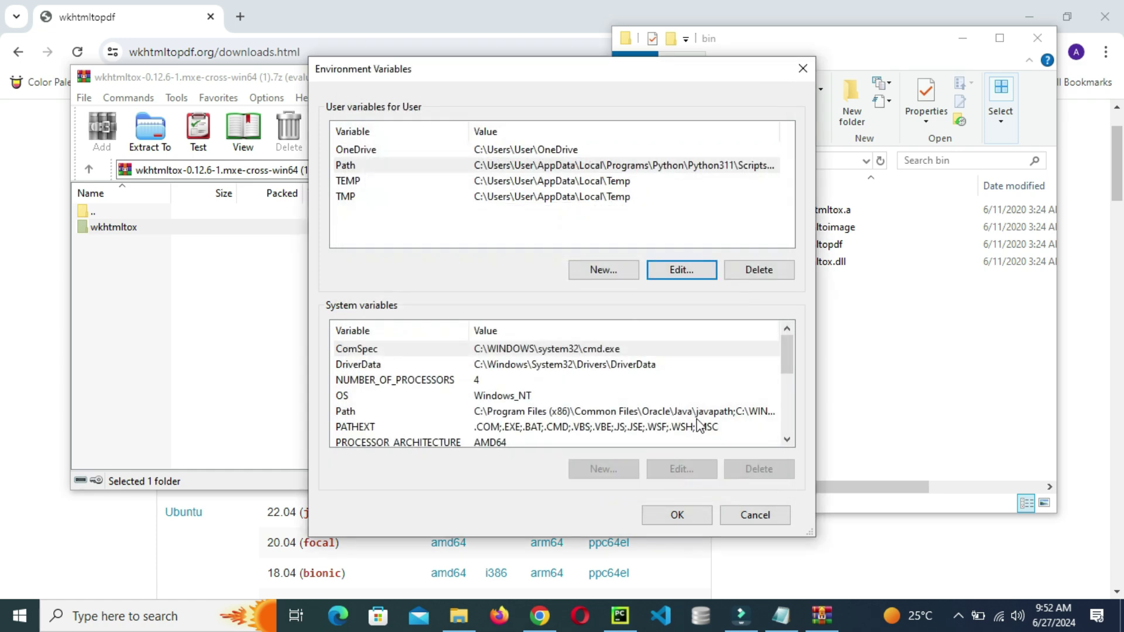
left_click(678, 514)
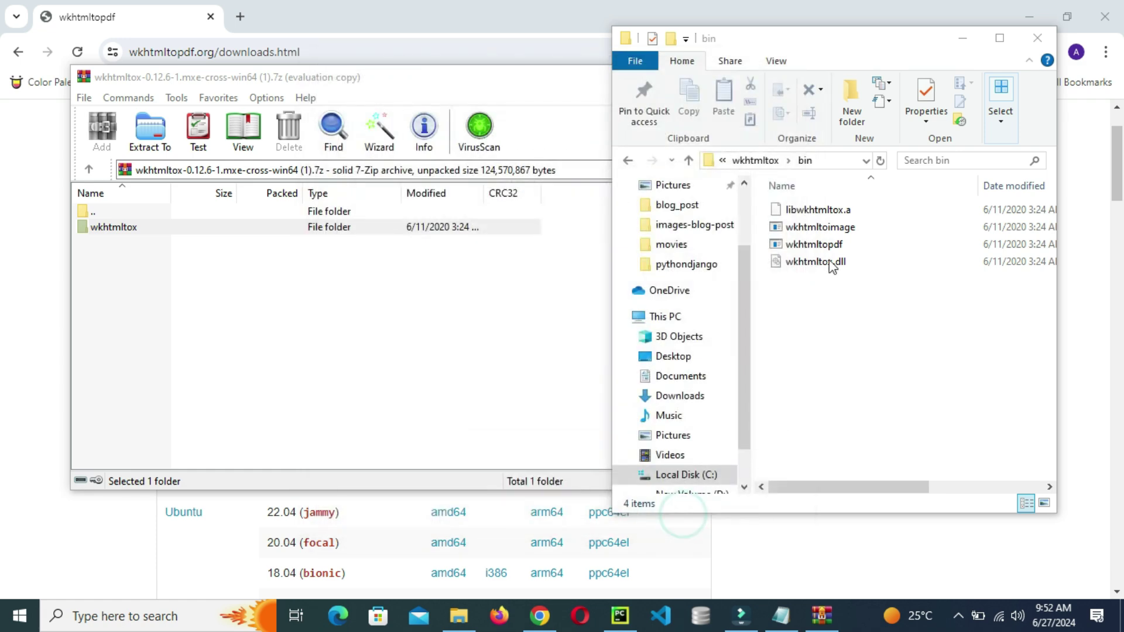
left_click(1038, 38)
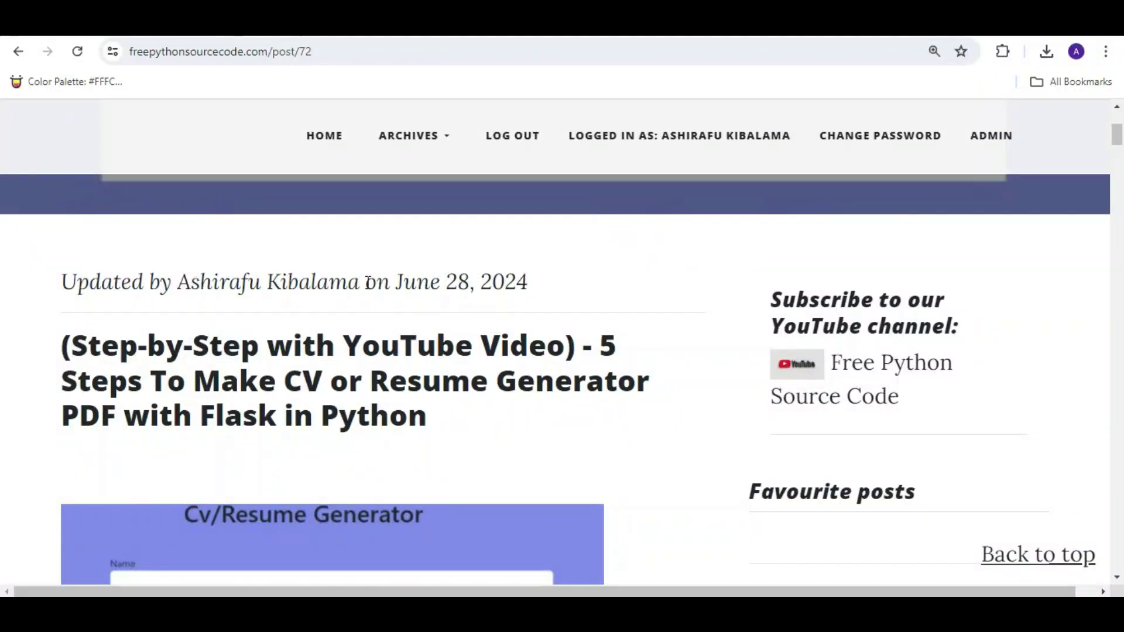
scroll(354, 243, "down", 3)
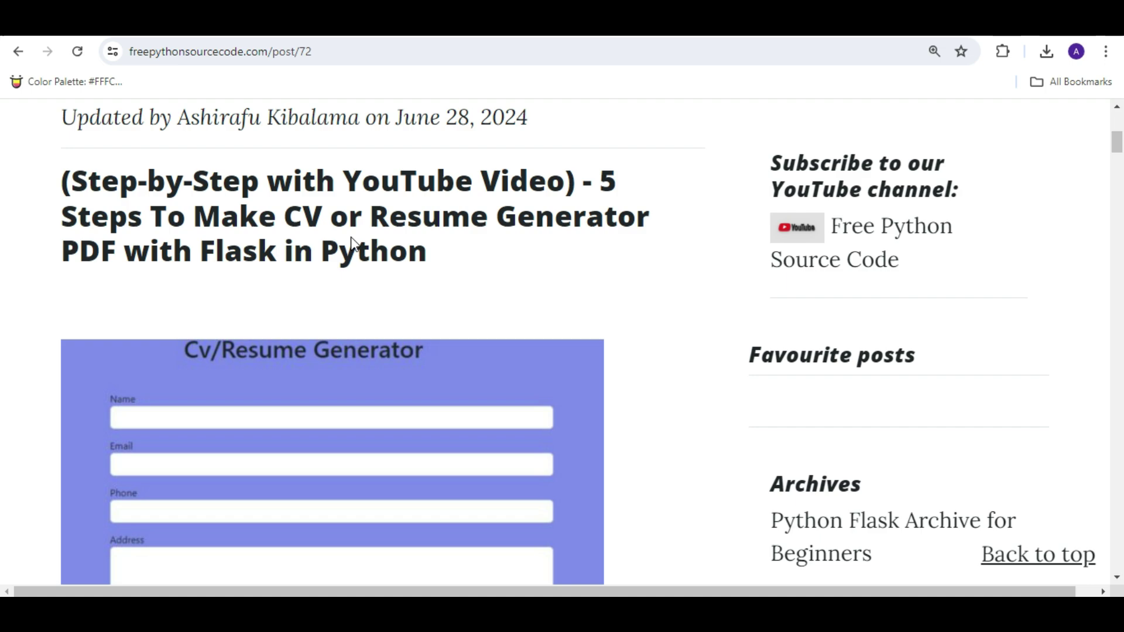
scroll(354, 242, "down", 1)
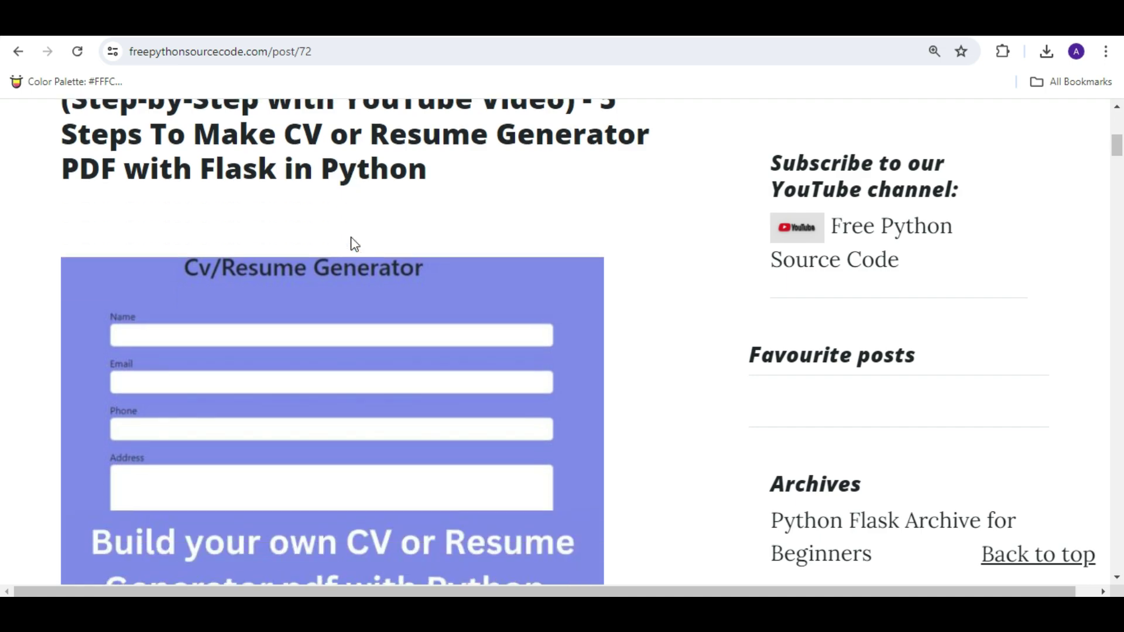
scroll(354, 243, "down", 4)
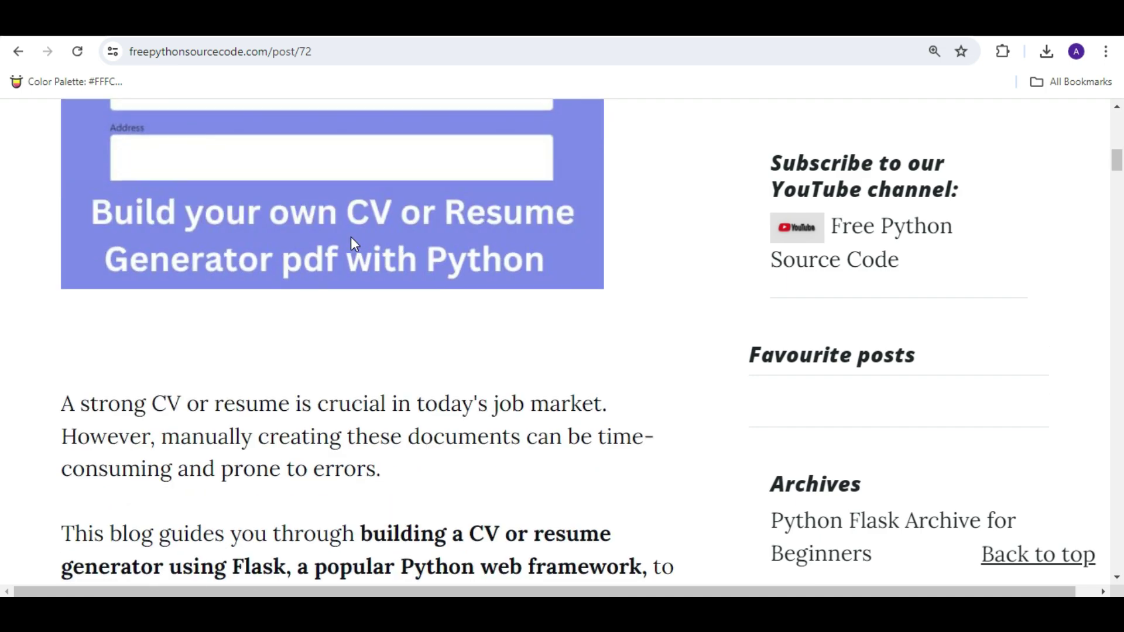
scroll(354, 243, "down", 2)
scroll(355, 242, "down", 12)
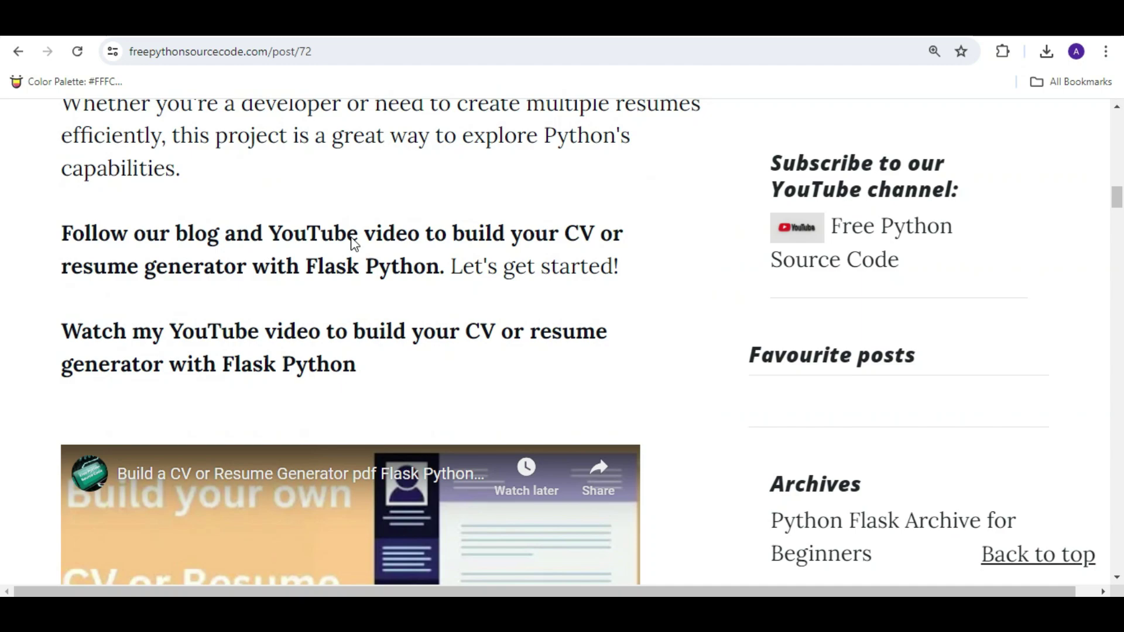
scroll(351, 239, "down", 3)
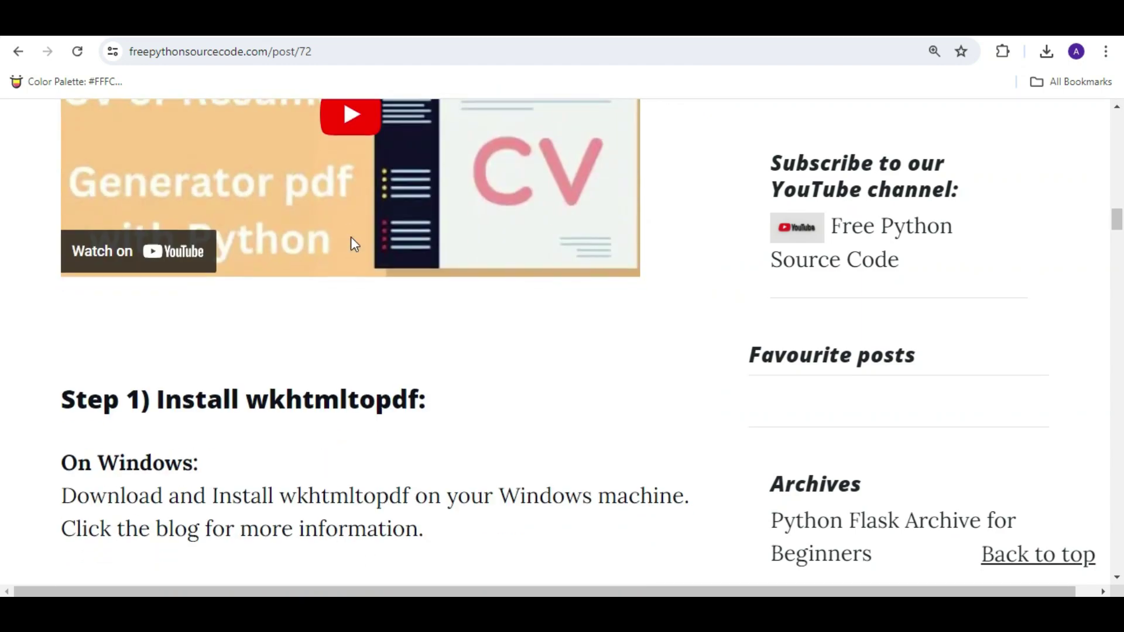
scroll(351, 238, "up", 2)
scroll(262, 290, "up", 12)
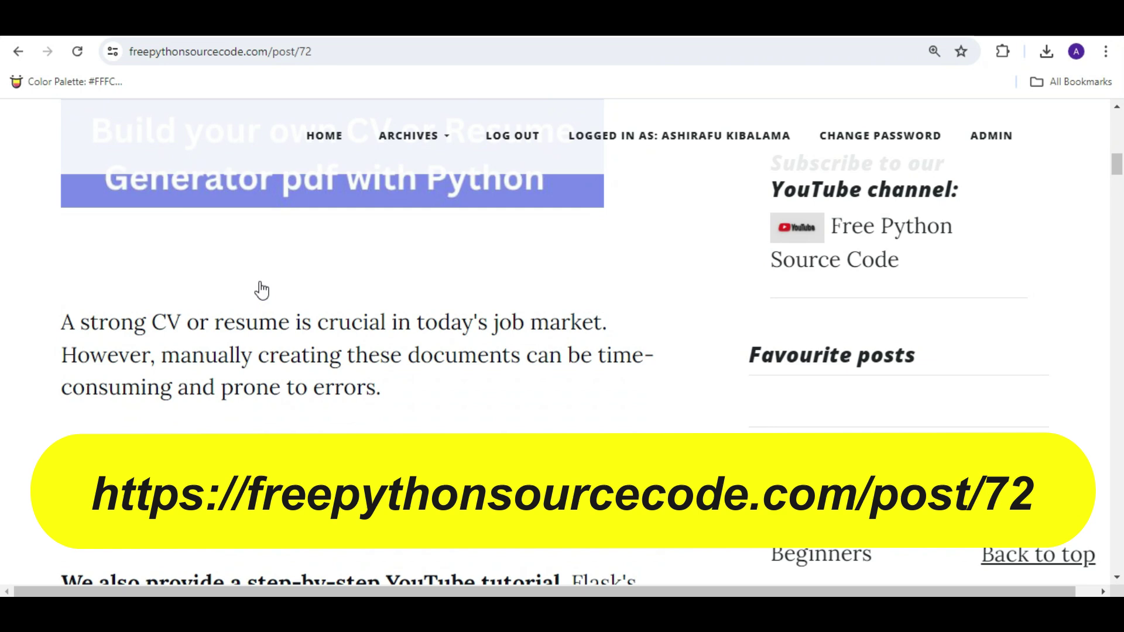
scroll(261, 290, "up", 10)
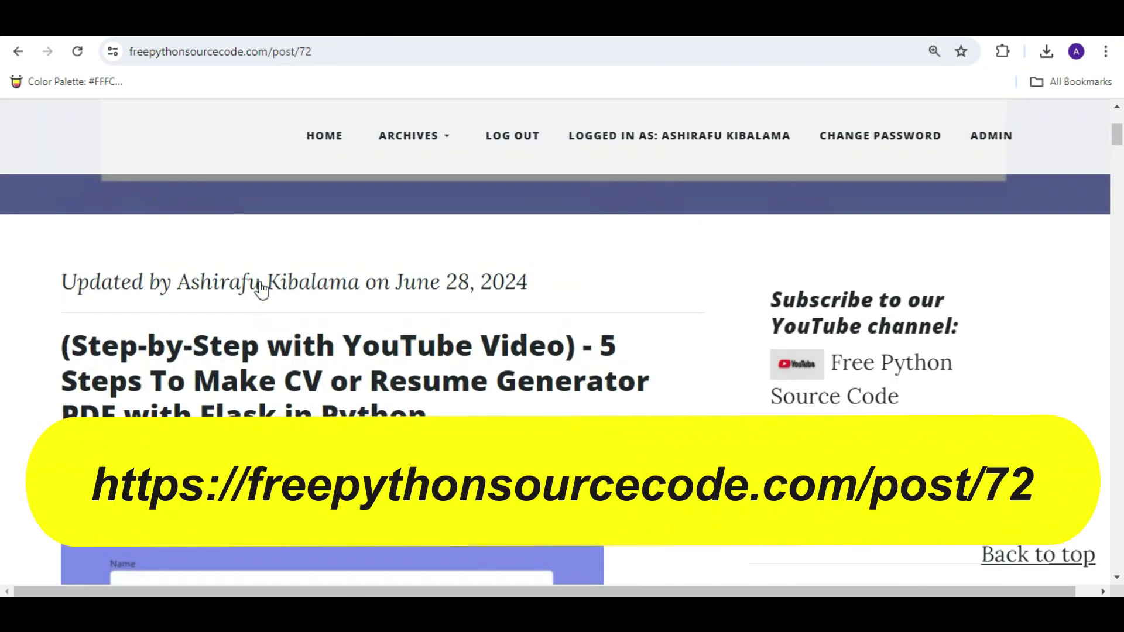
scroll(262, 291, "down", 10)
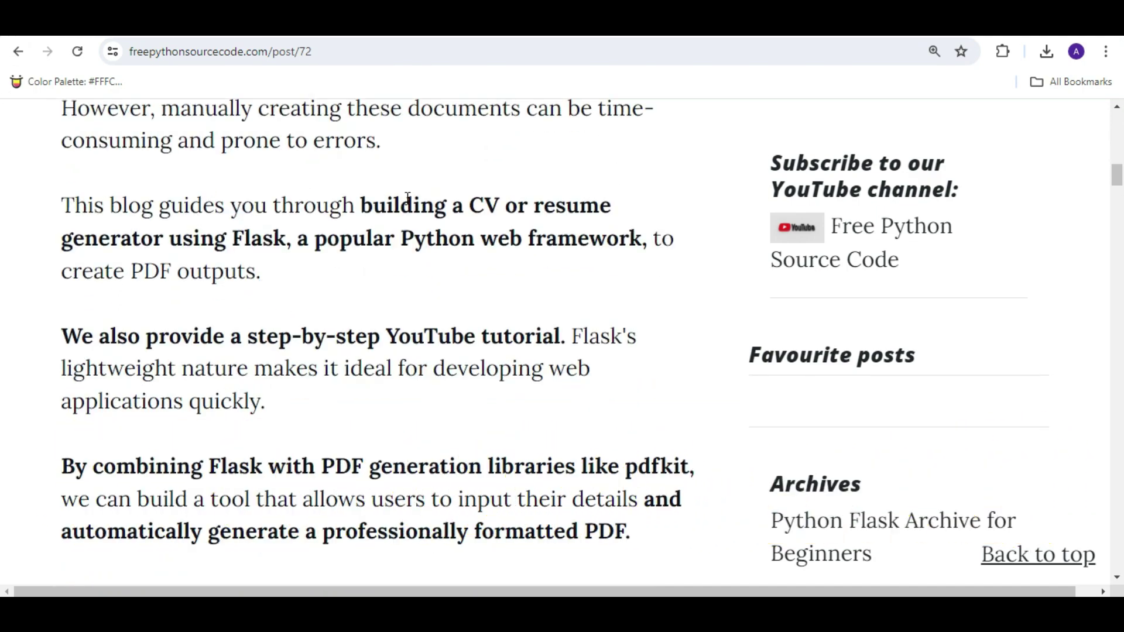
Step: Scroll to the main.py code and highlight the pdfkit C:\wkhtmltox\bin\wkhtmltopdf.exe configuration lines
scroll(408, 198, "down", 10)
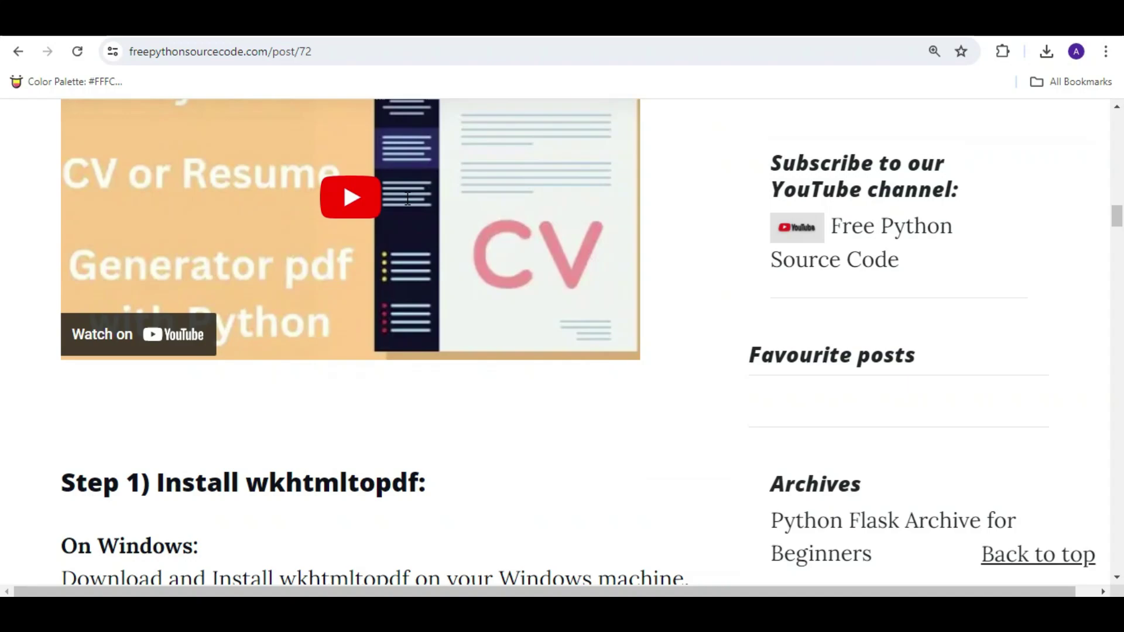
scroll(408, 199, "down", 15)
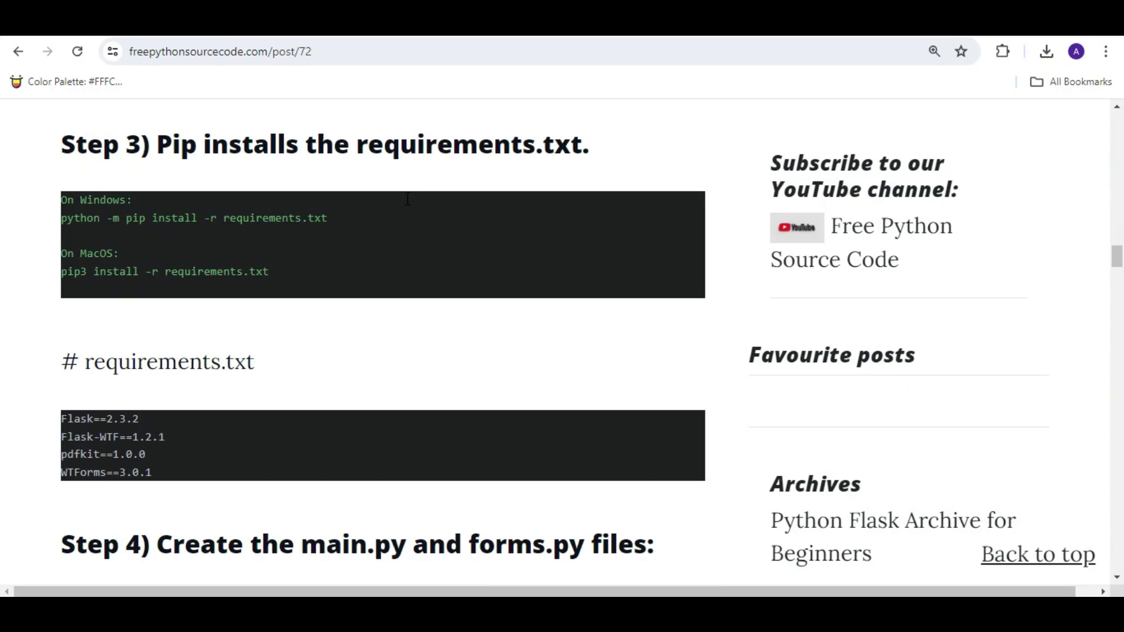
scroll(408, 199, "down", 12)
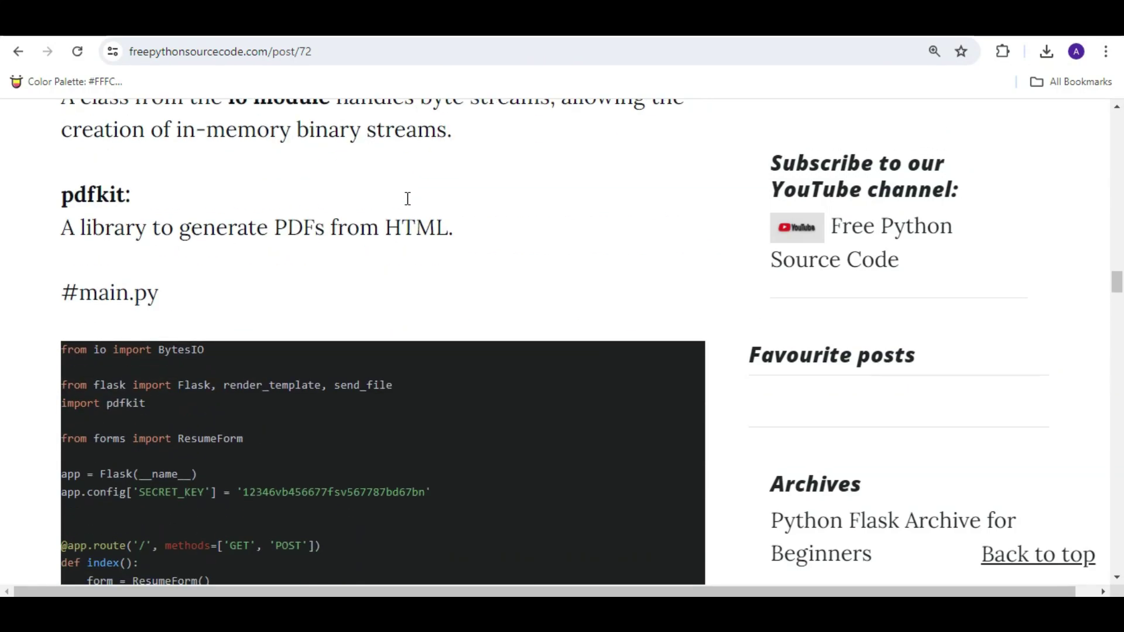
scroll(408, 199, "down", 8)
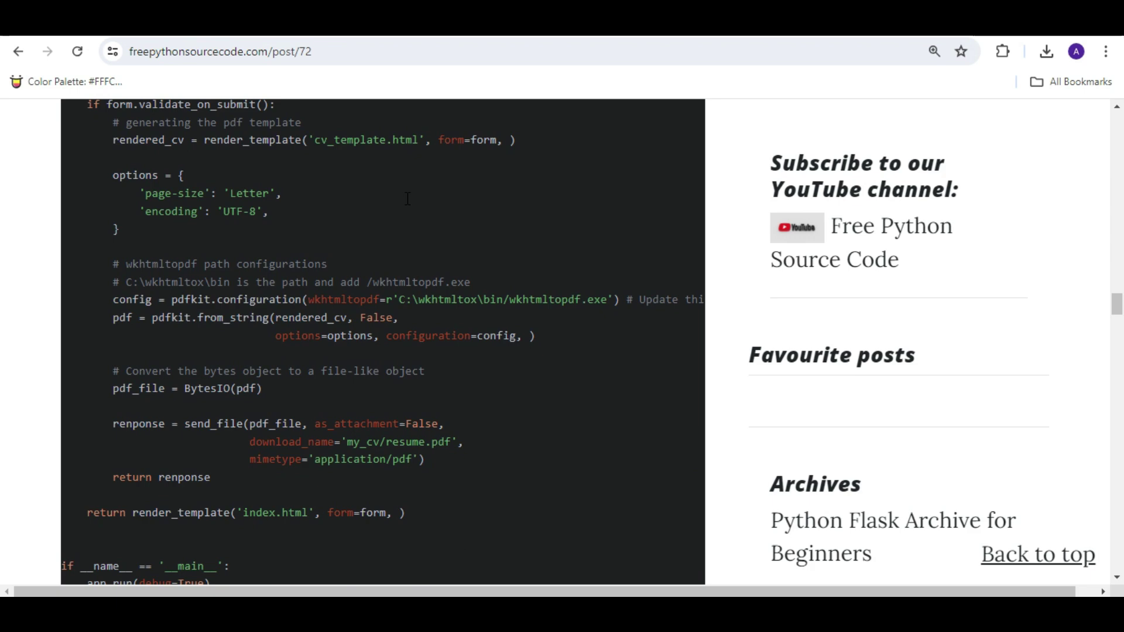
scroll(408, 197, "up", 5)
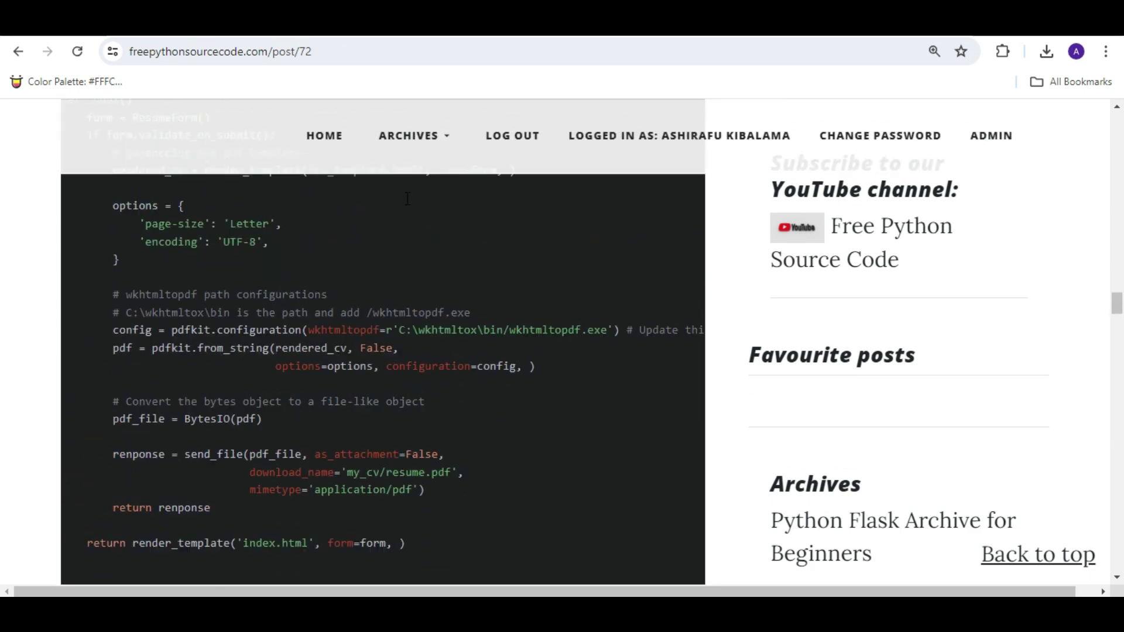
scroll(248, 278, "down", 2)
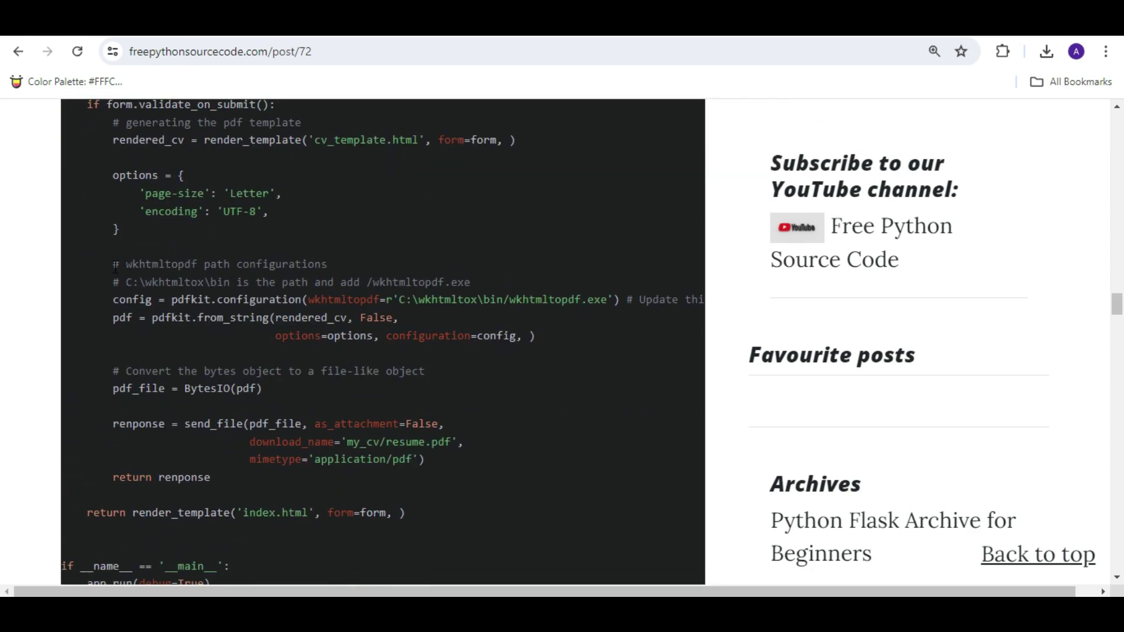
left_click_drag(114, 265, 285, 388)
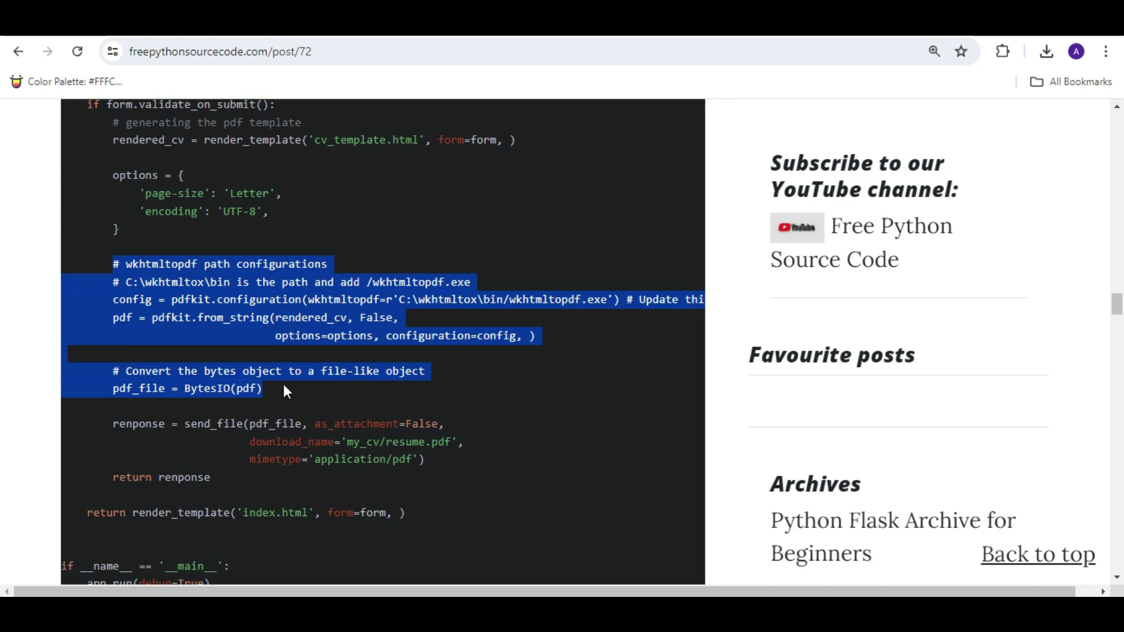
left_click_drag(406, 381, 470, 478)
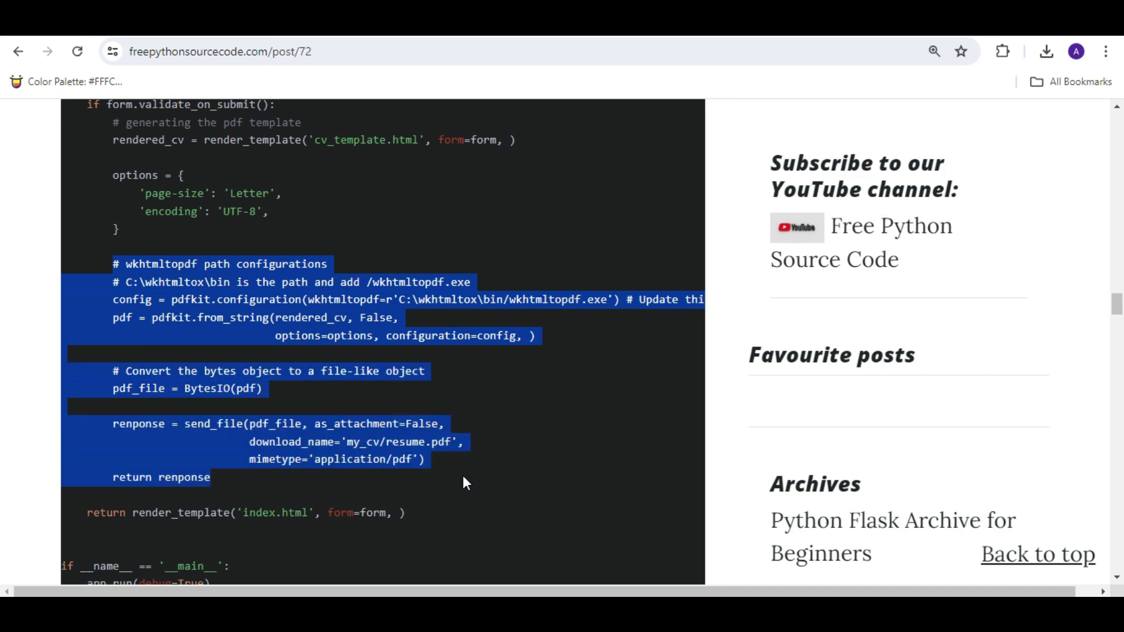
left_click(221, 266)
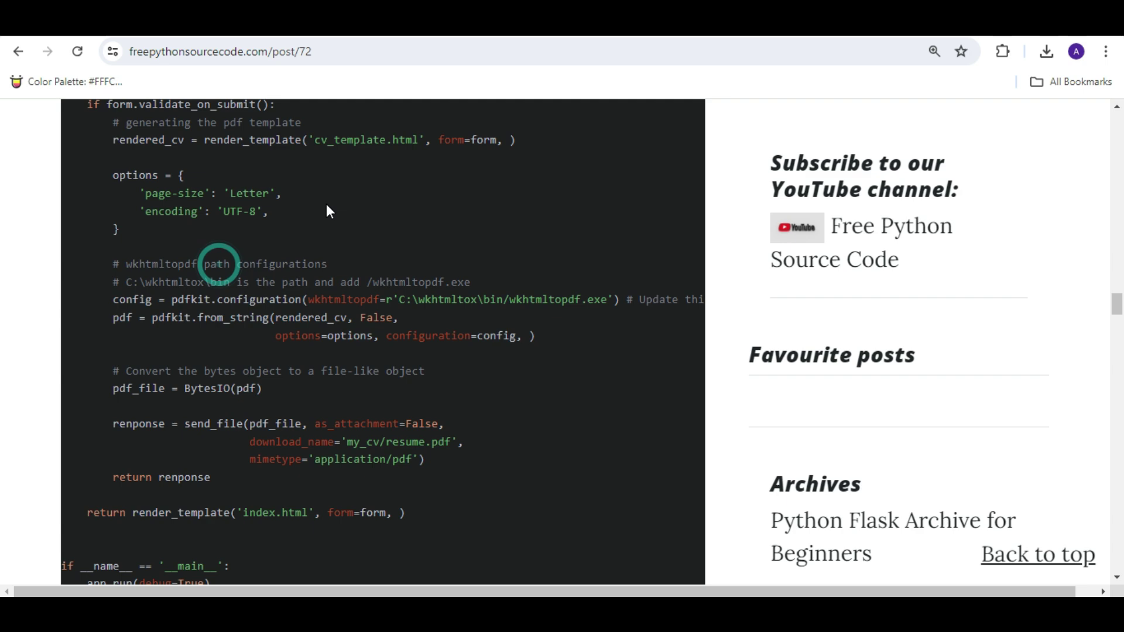
scroll(327, 206, "down", 10)
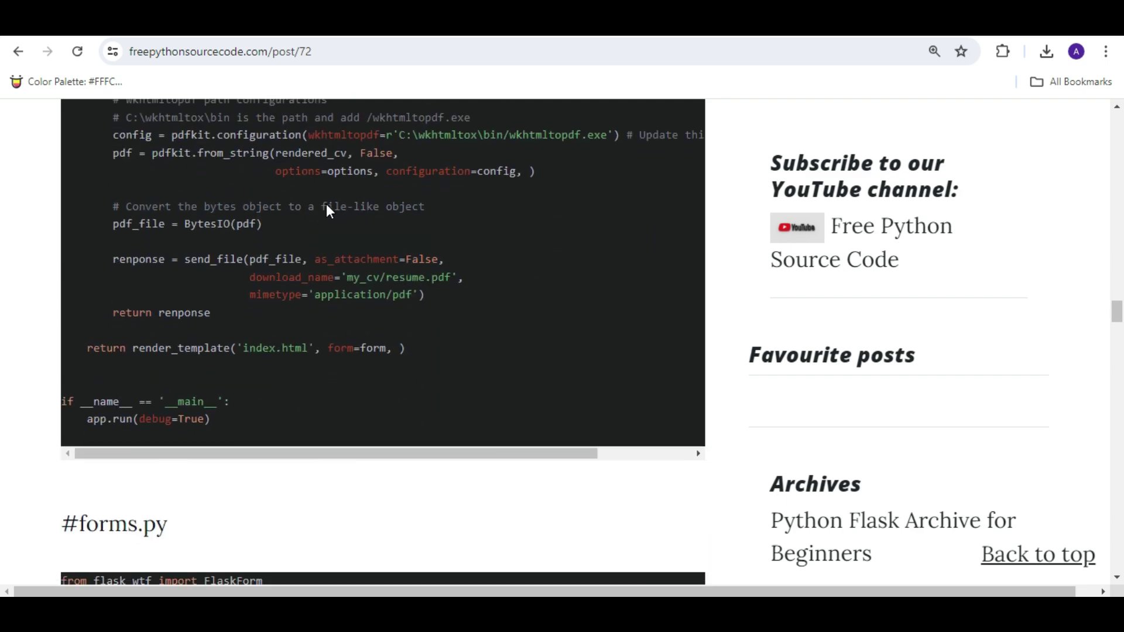
scroll(326, 205, "down", 4)
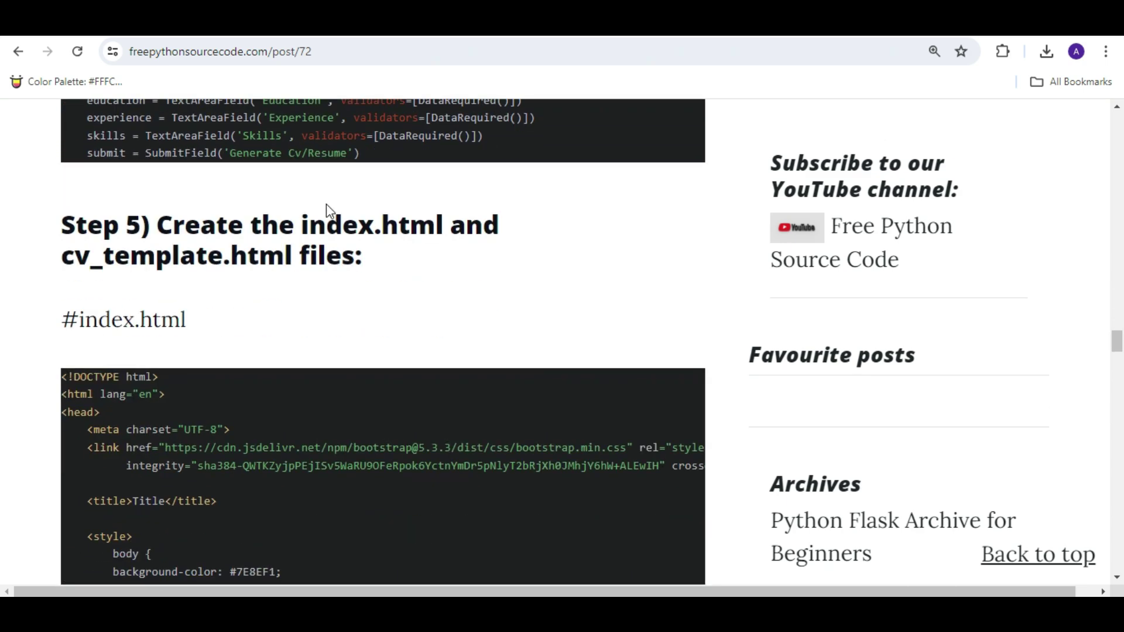
scroll(326, 205, "down", 9)
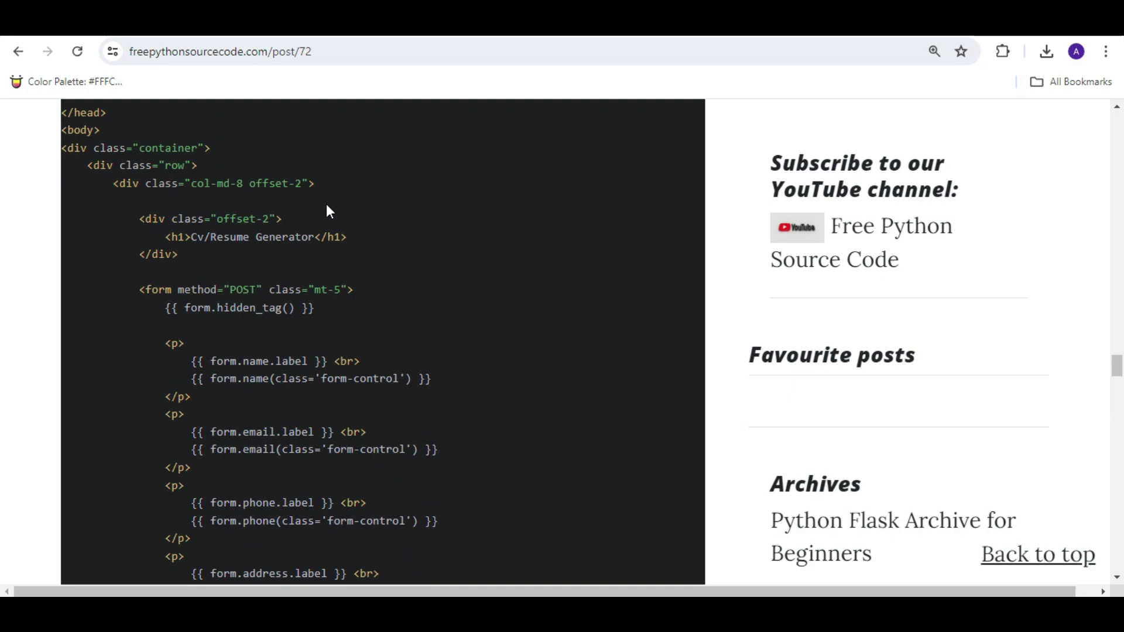
scroll(326, 206, "down", 20)
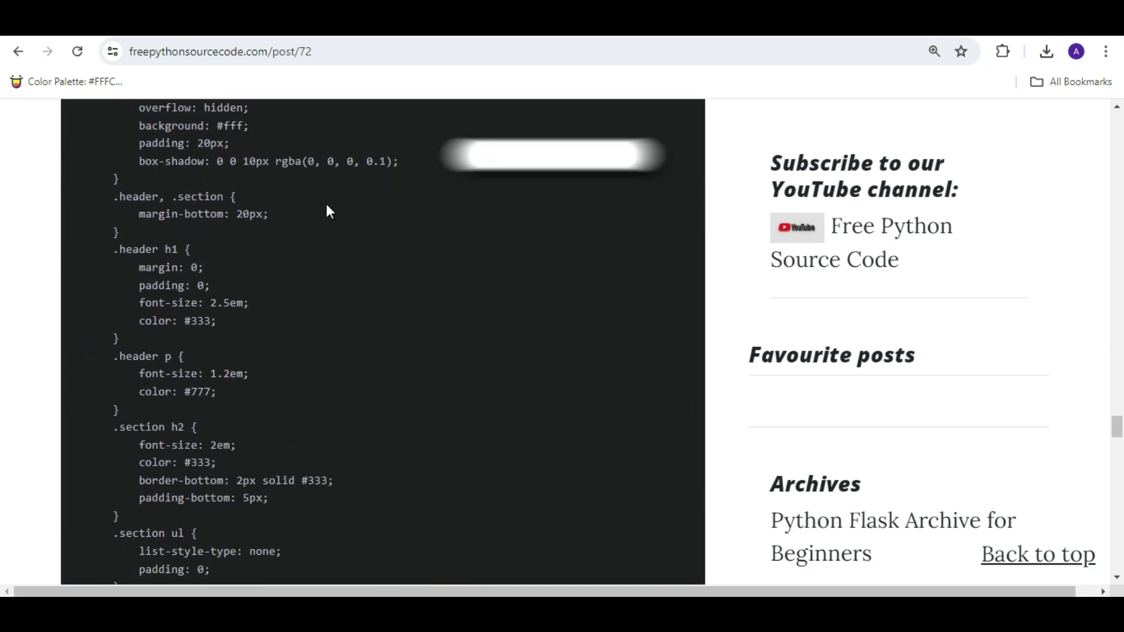
scroll(327, 205, "down", 20)
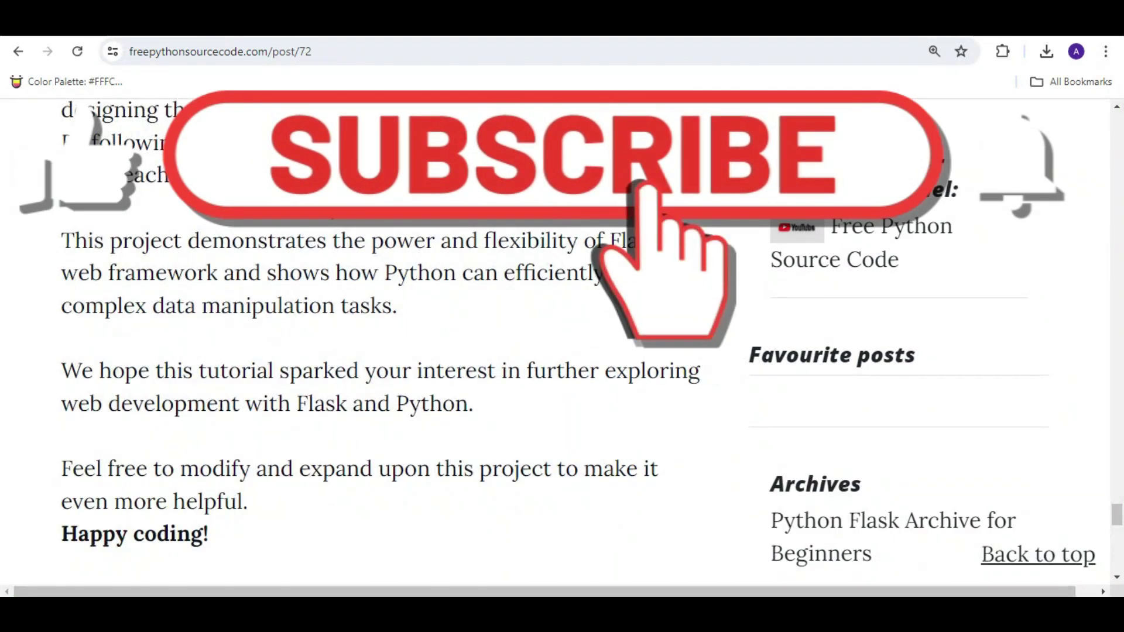
scroll(326, 205, "down", 3)
scroll(326, 205, "up", 20)
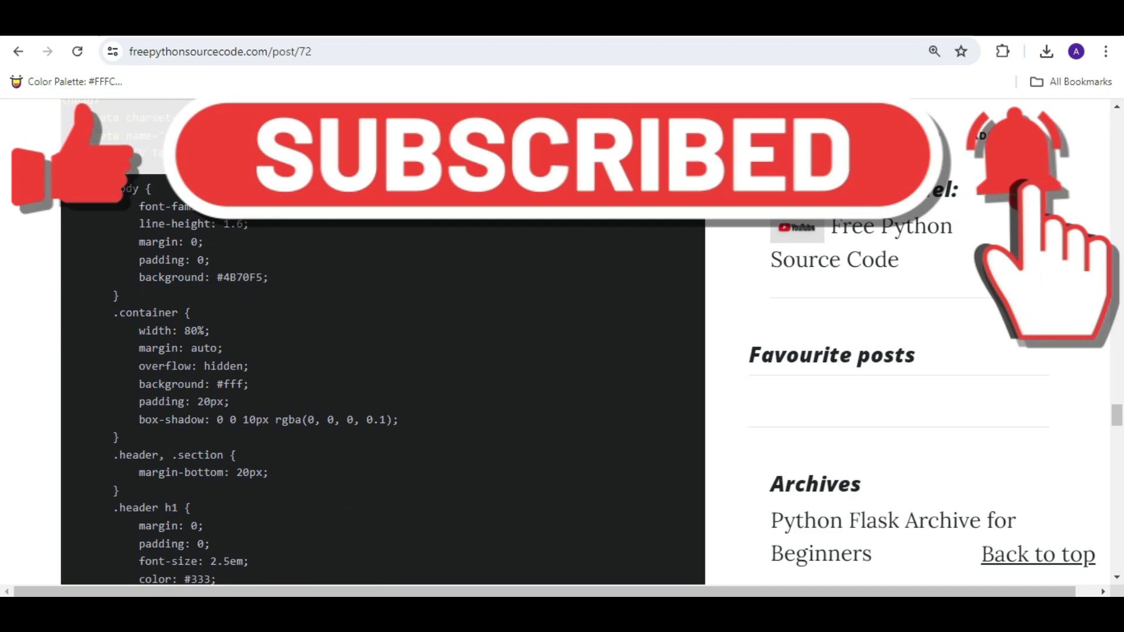
scroll(240, 300, "up", 20)
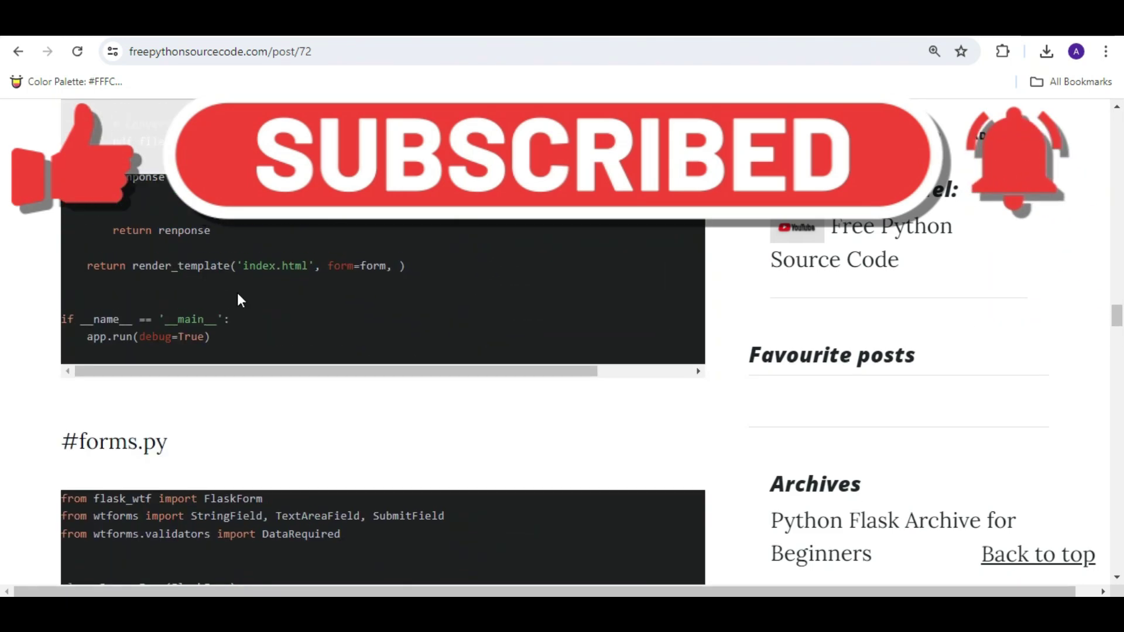